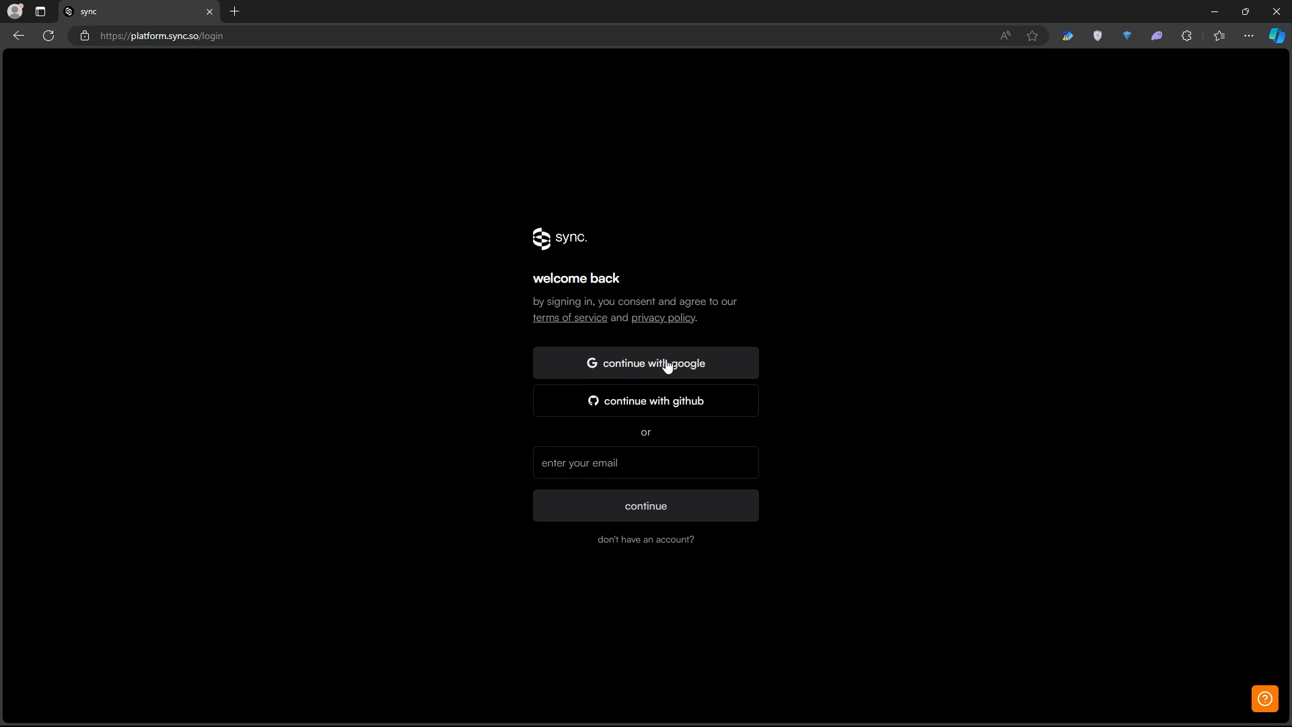
- Sign in to sync.so with the Google account and approve sharing its details
click(667, 365)
click(750, 479)
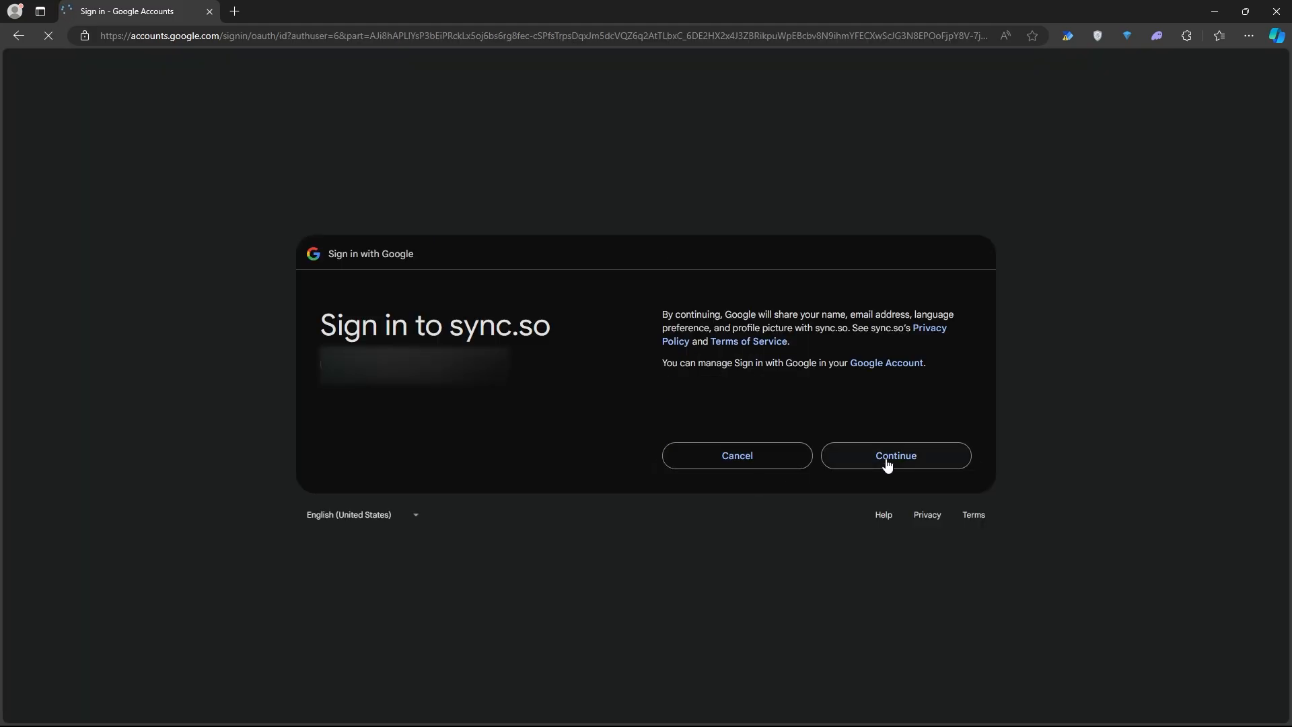
click(887, 461)
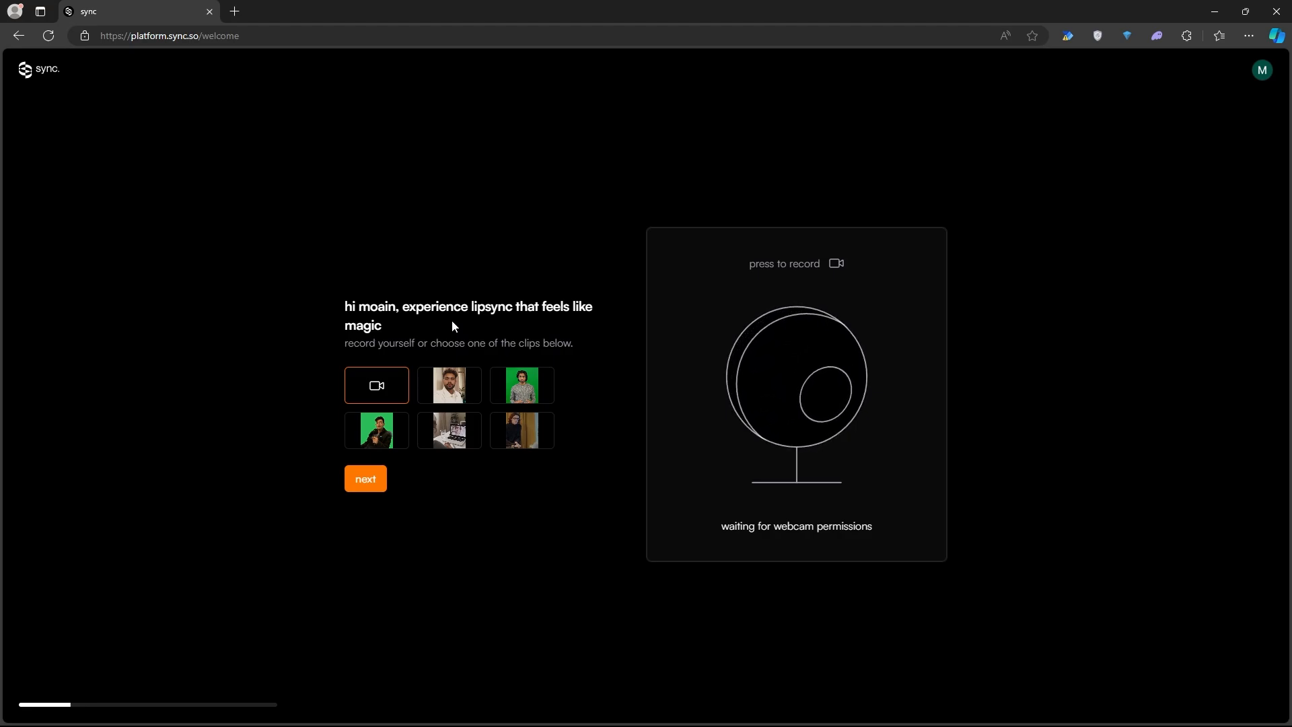
- Complete the onboarding with the default clip and audio, answering "i write code" and "social media", and open the playground
click(364, 485)
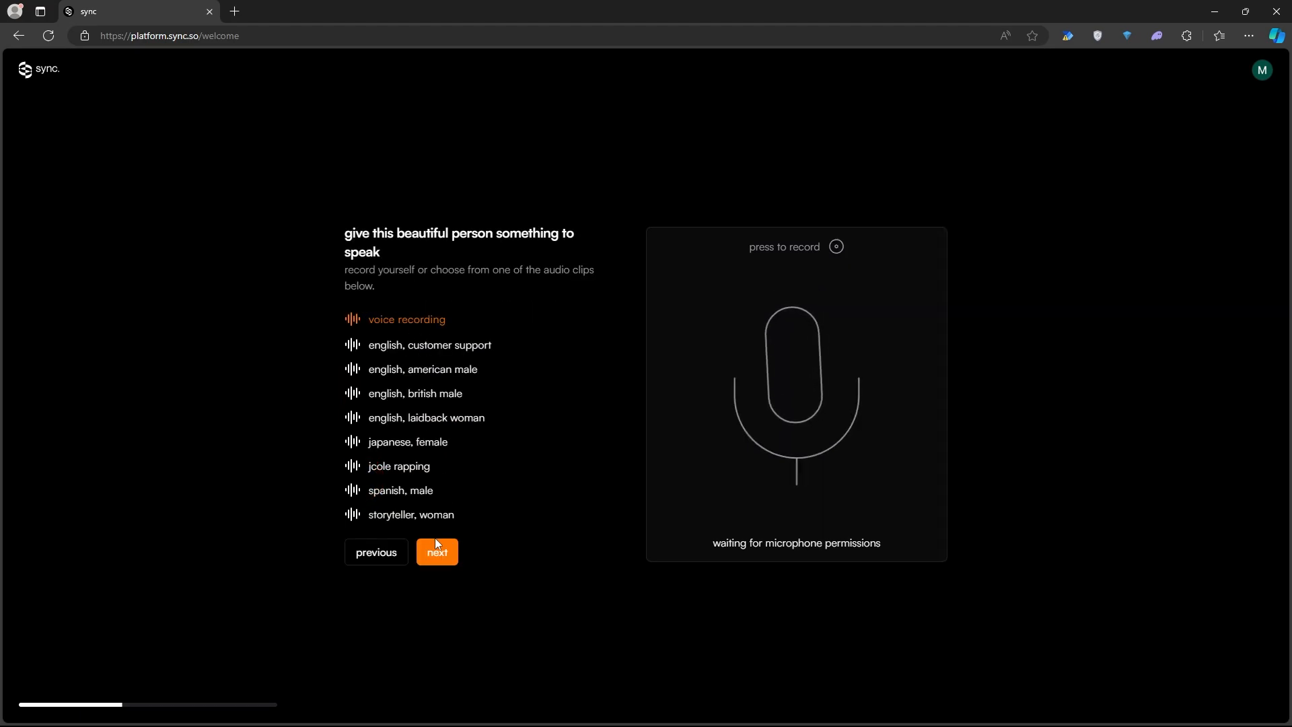
click(442, 555)
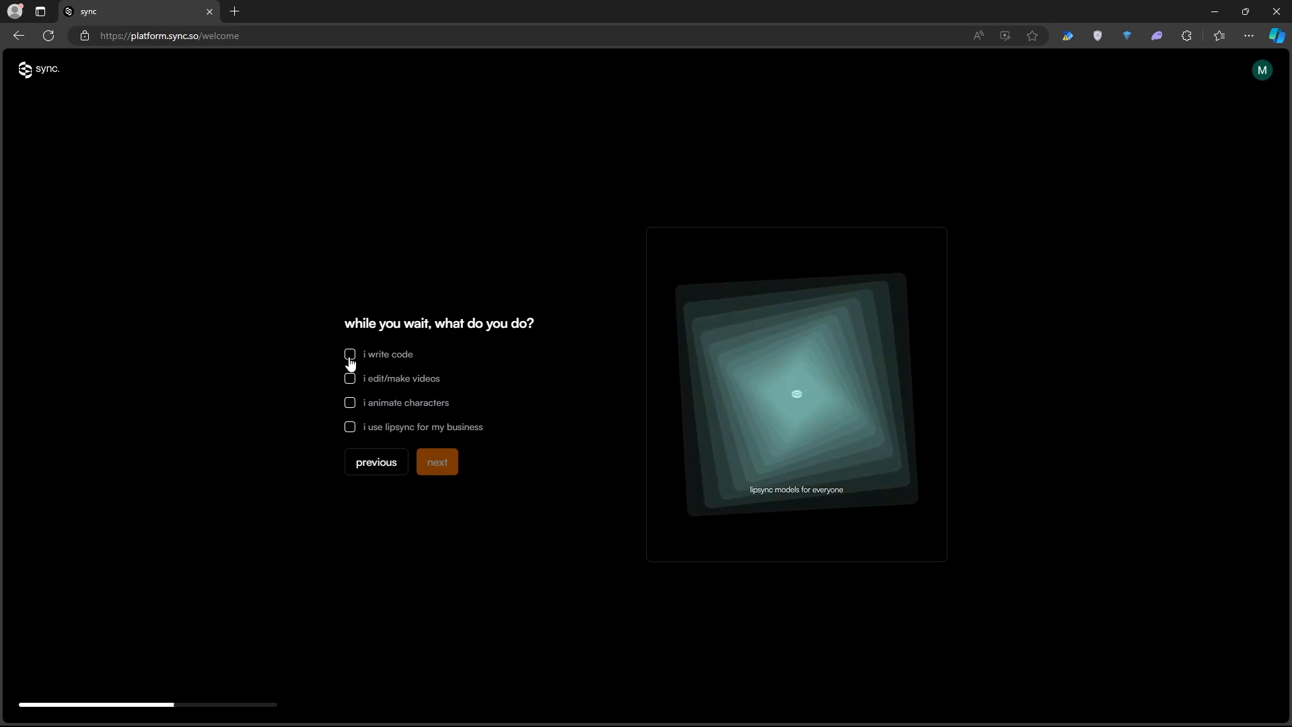
click(349, 355)
click(441, 463)
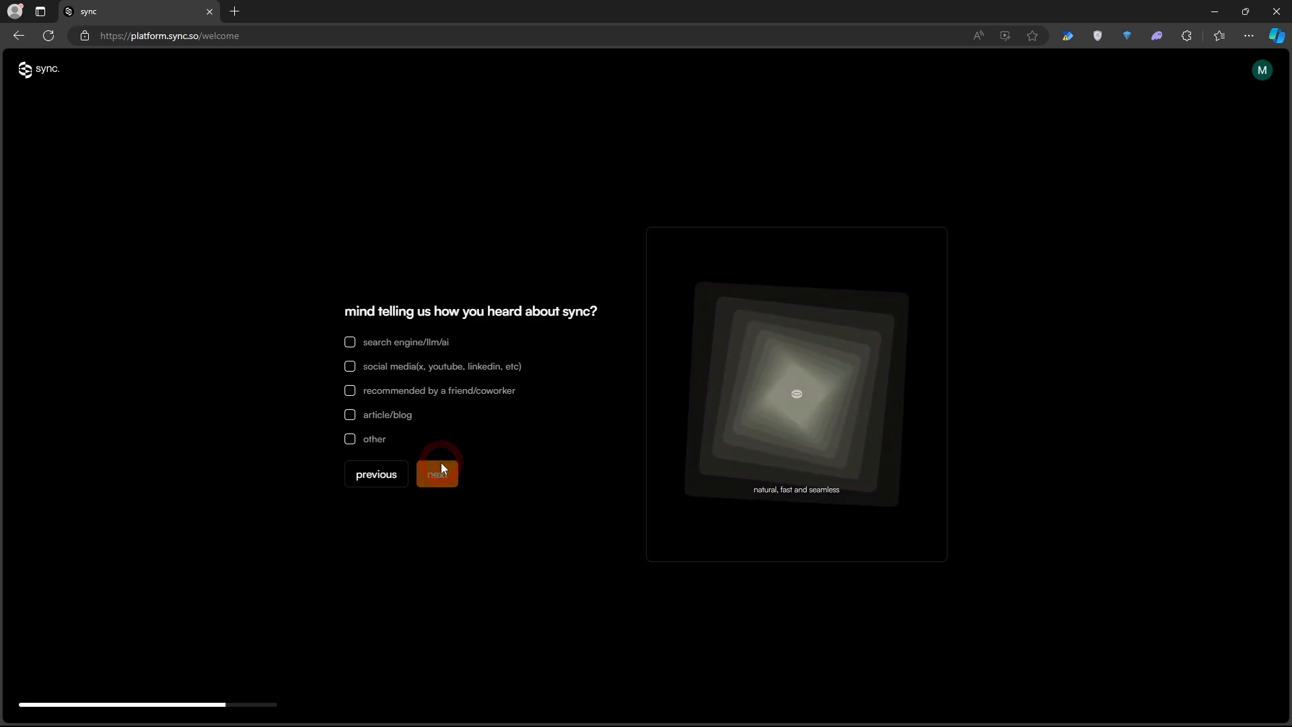
click(349, 366)
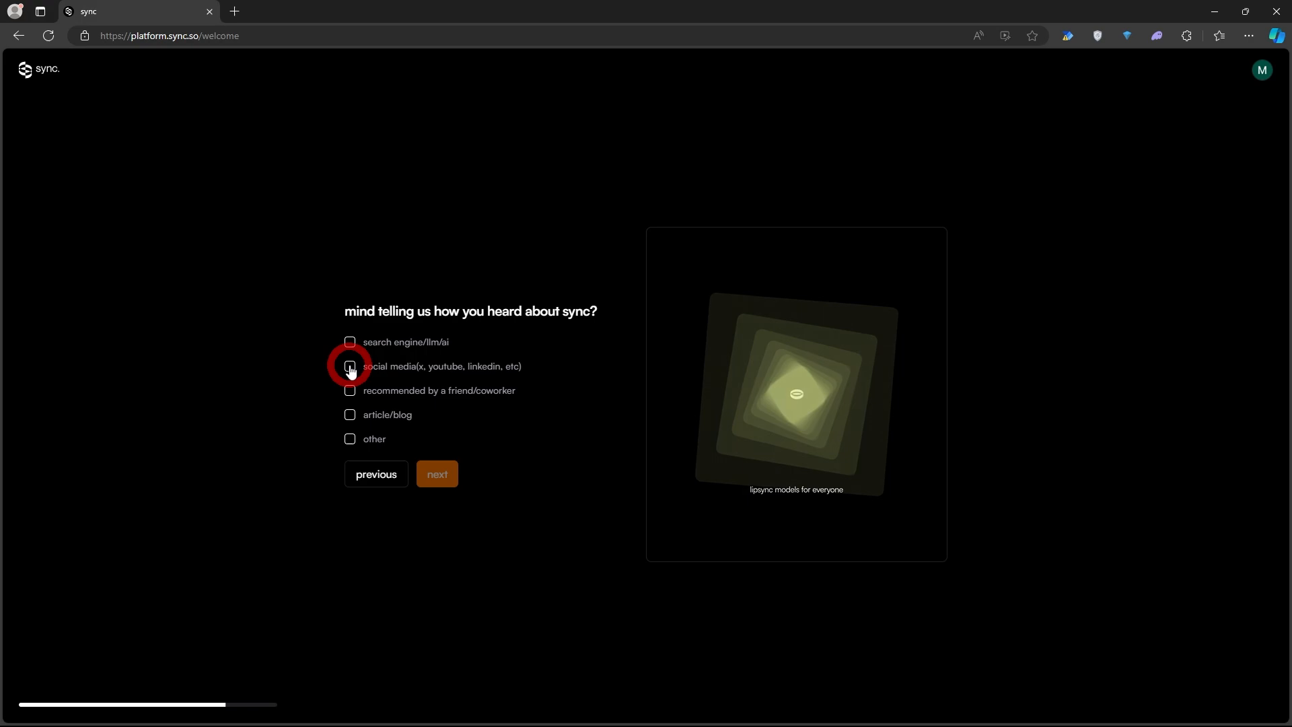
click(449, 473)
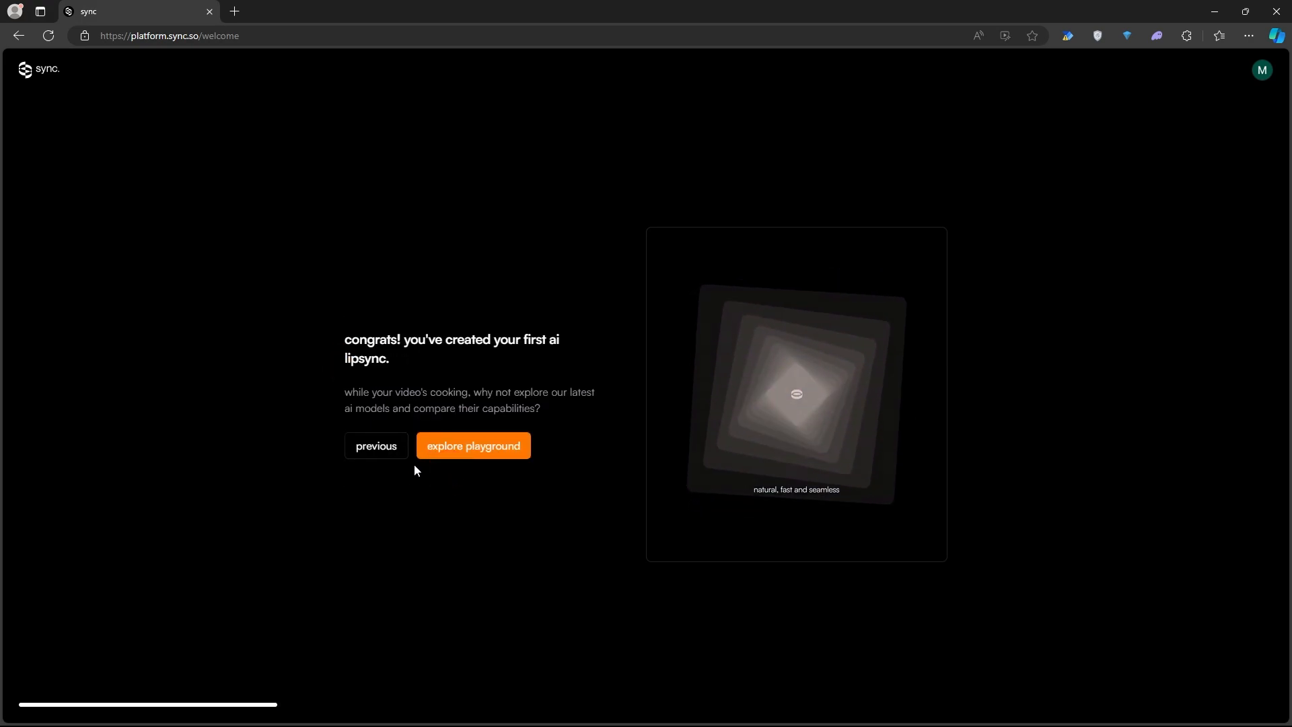
click(473, 452)
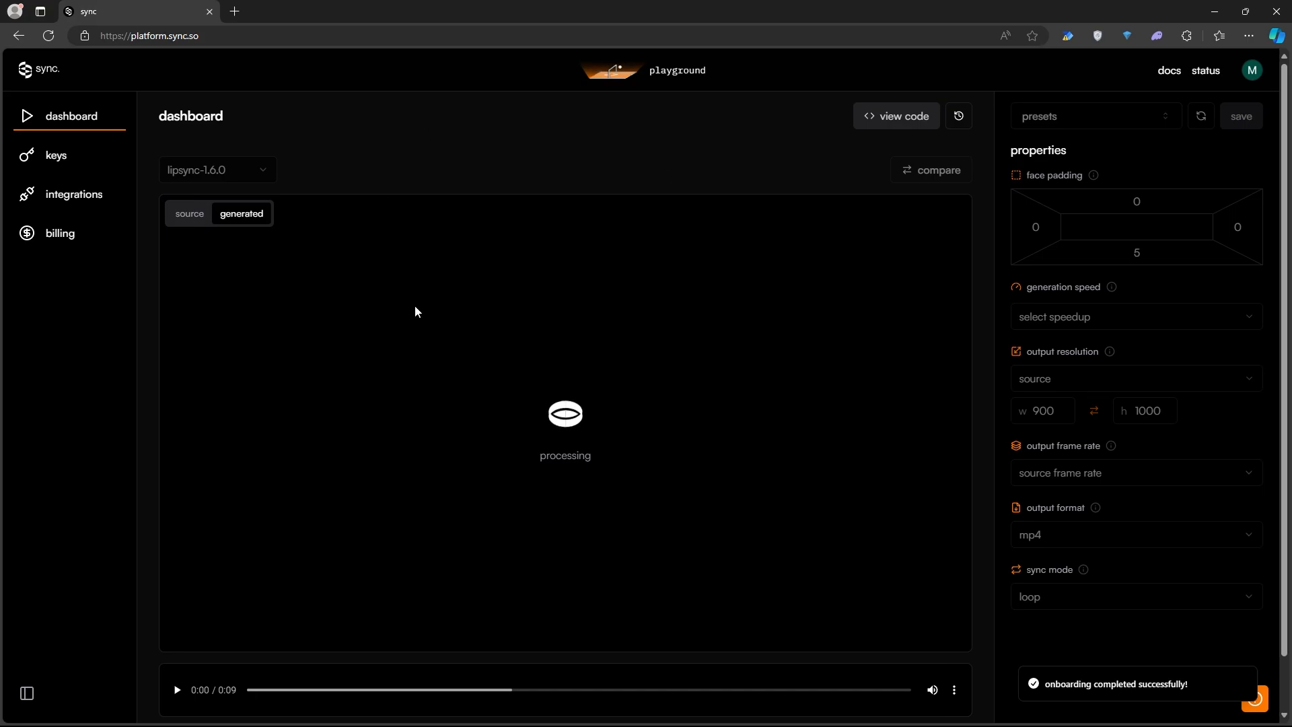
- Look over the playground and compare the source and generated views of the sample lipsync
scroll(417, 309, down, 1)
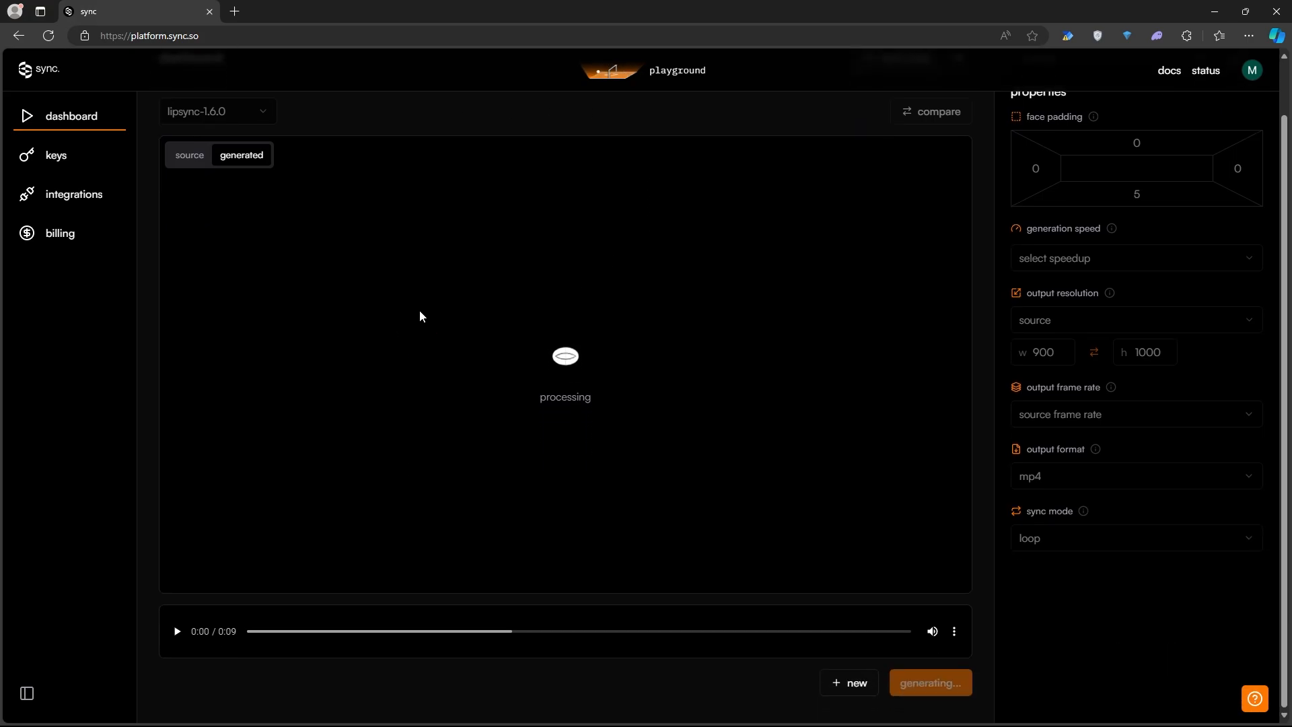
scroll(420, 317, up, 1)
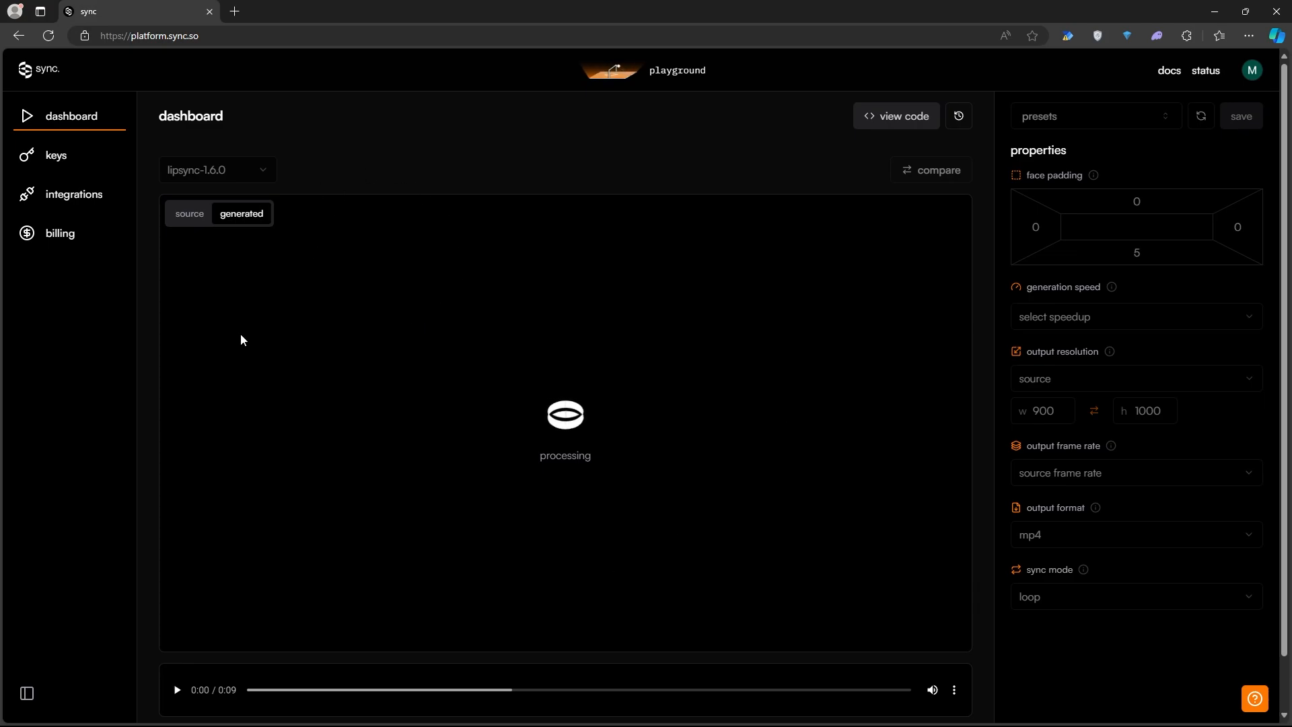
click(190, 219)
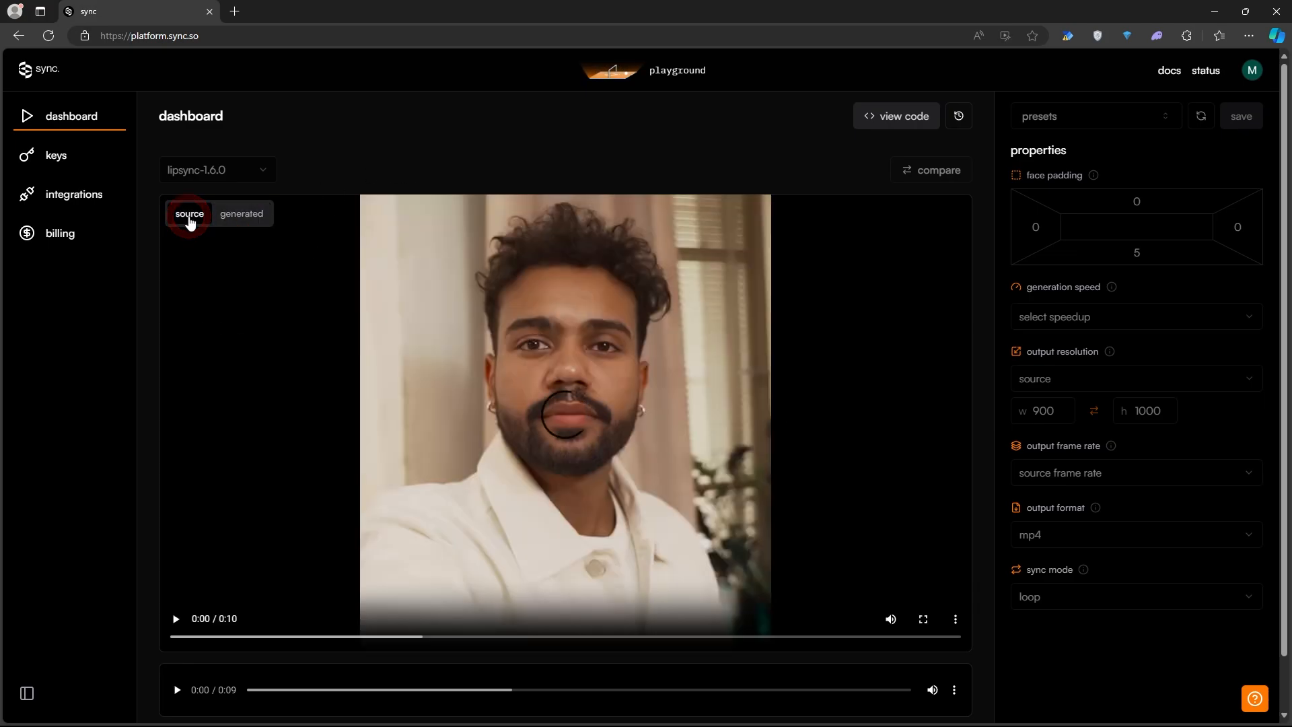
click(251, 214)
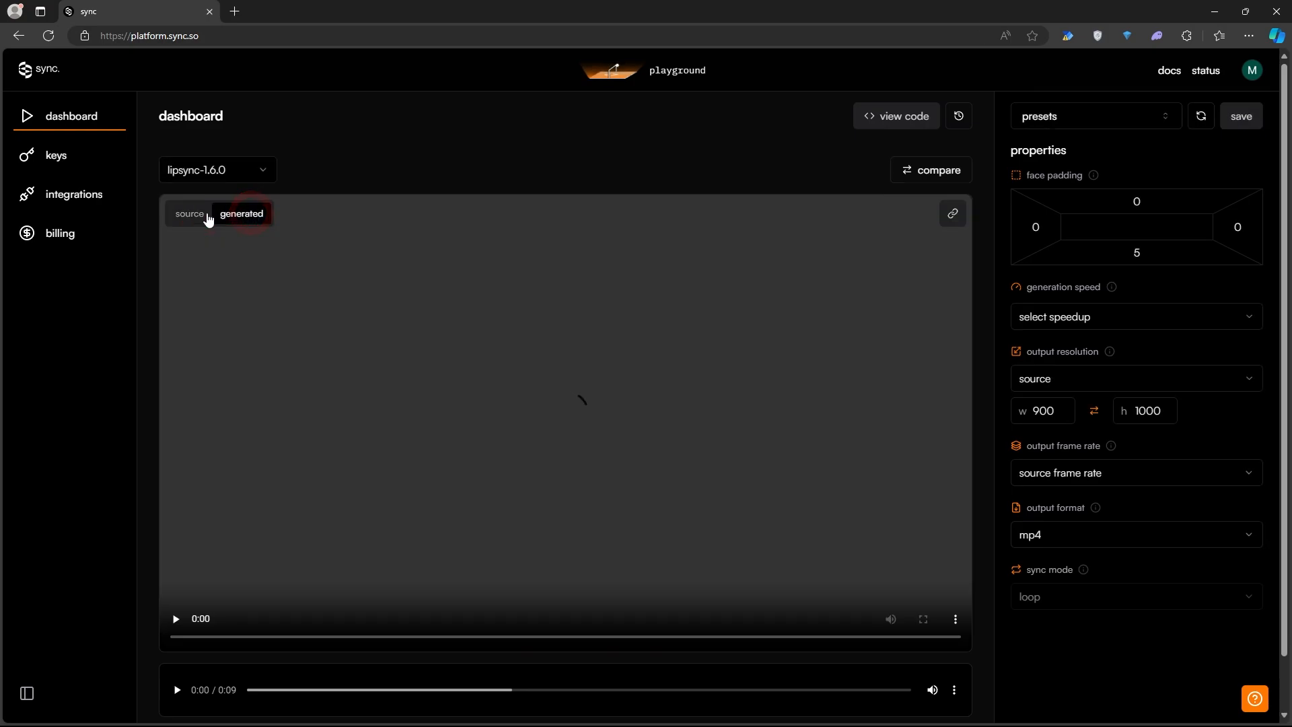
click(181, 212)
- Play the generated lipsync video and the original source clip to compare their lip movements
scroll(469, 389, down, 1)
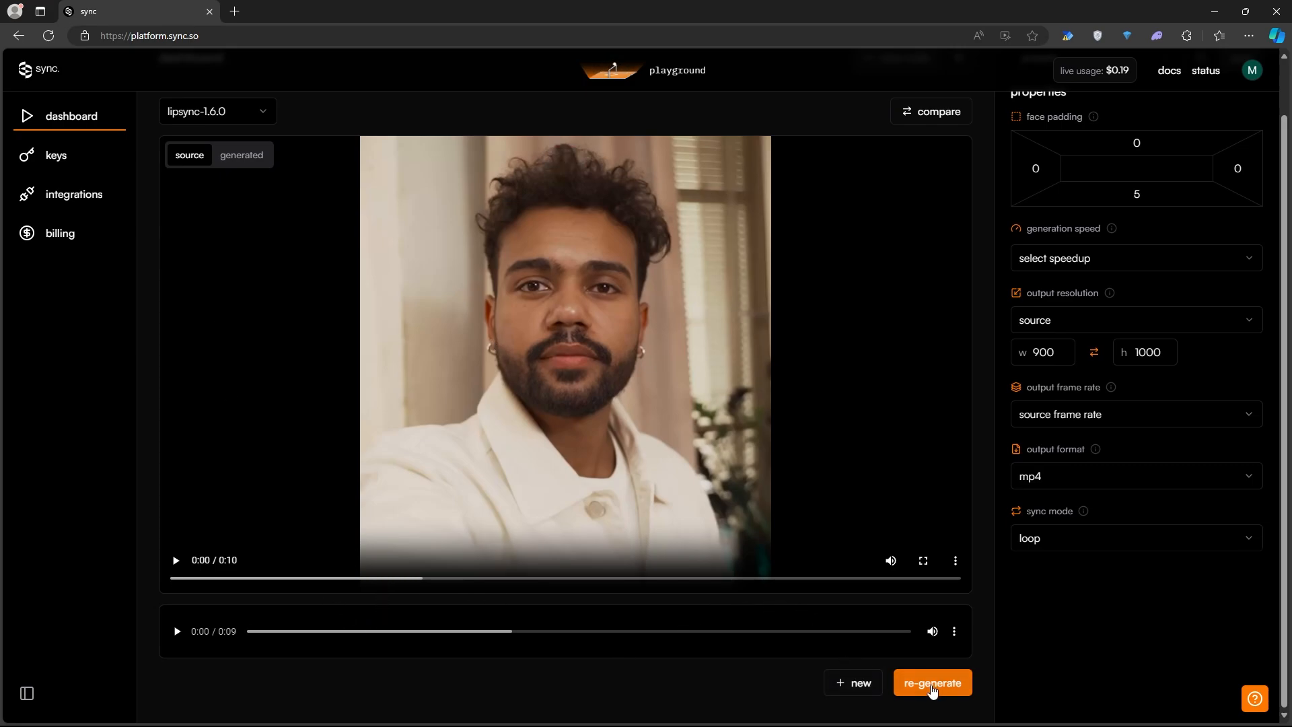
click(242, 161)
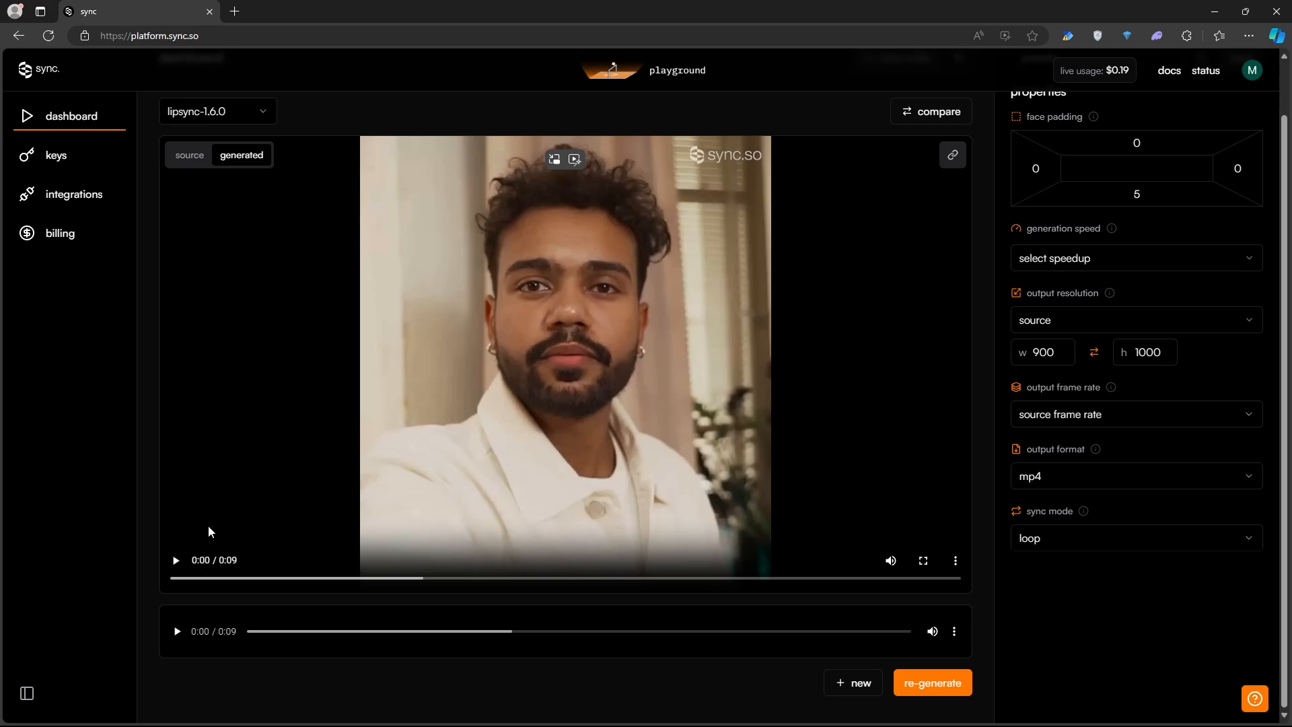
click(175, 561)
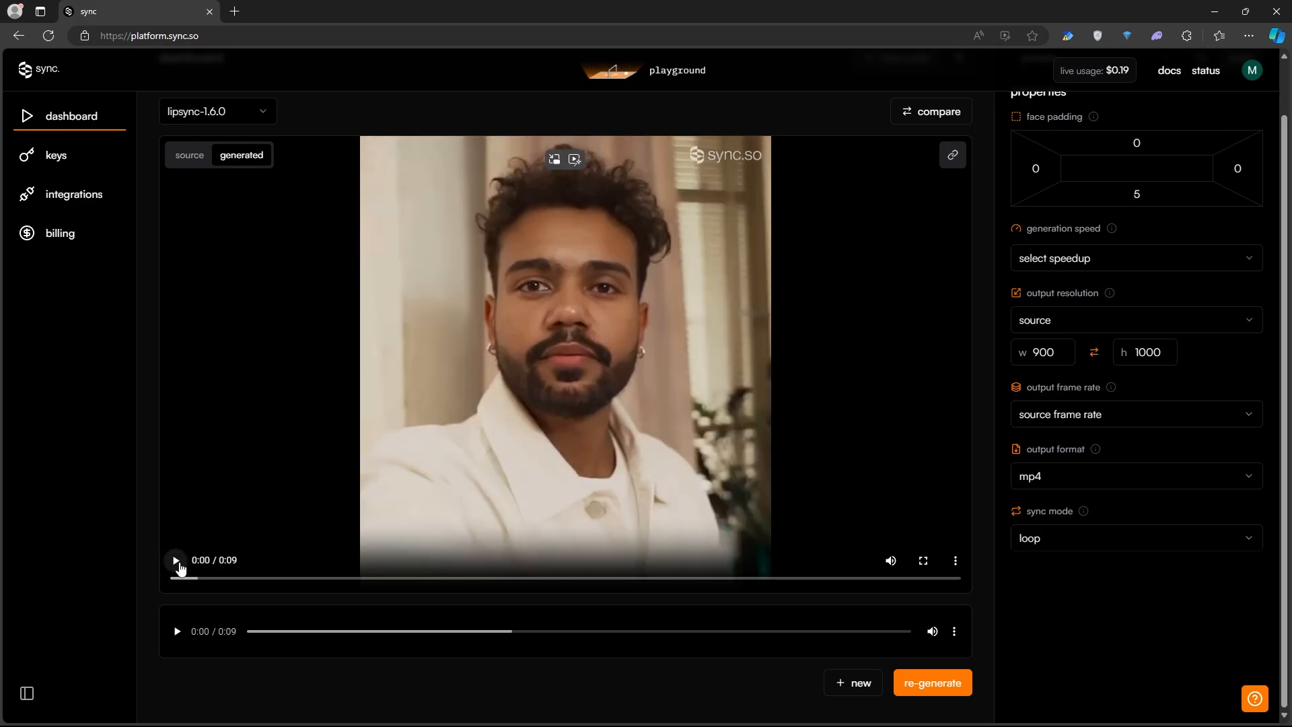
click(197, 160)
click(176, 564)
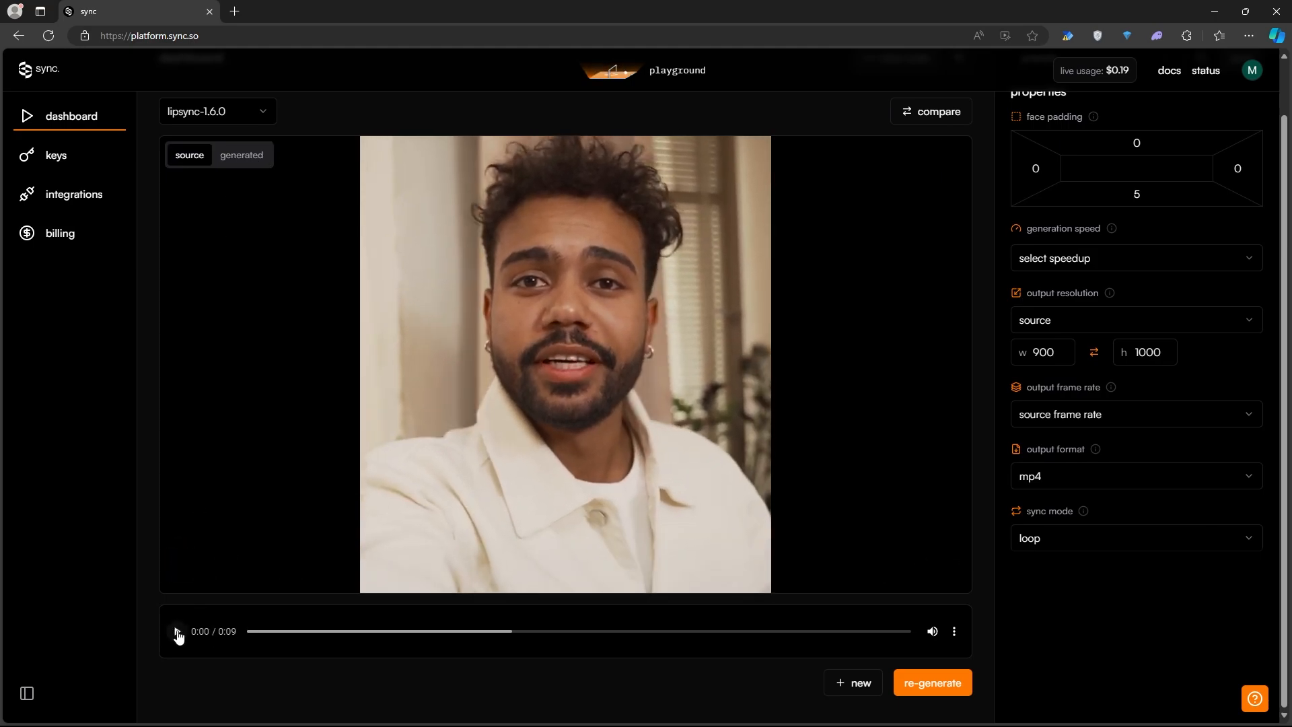
- Switch the lipsync model to lipsync-1.8.0 while keeping the source video in view
click(220, 169)
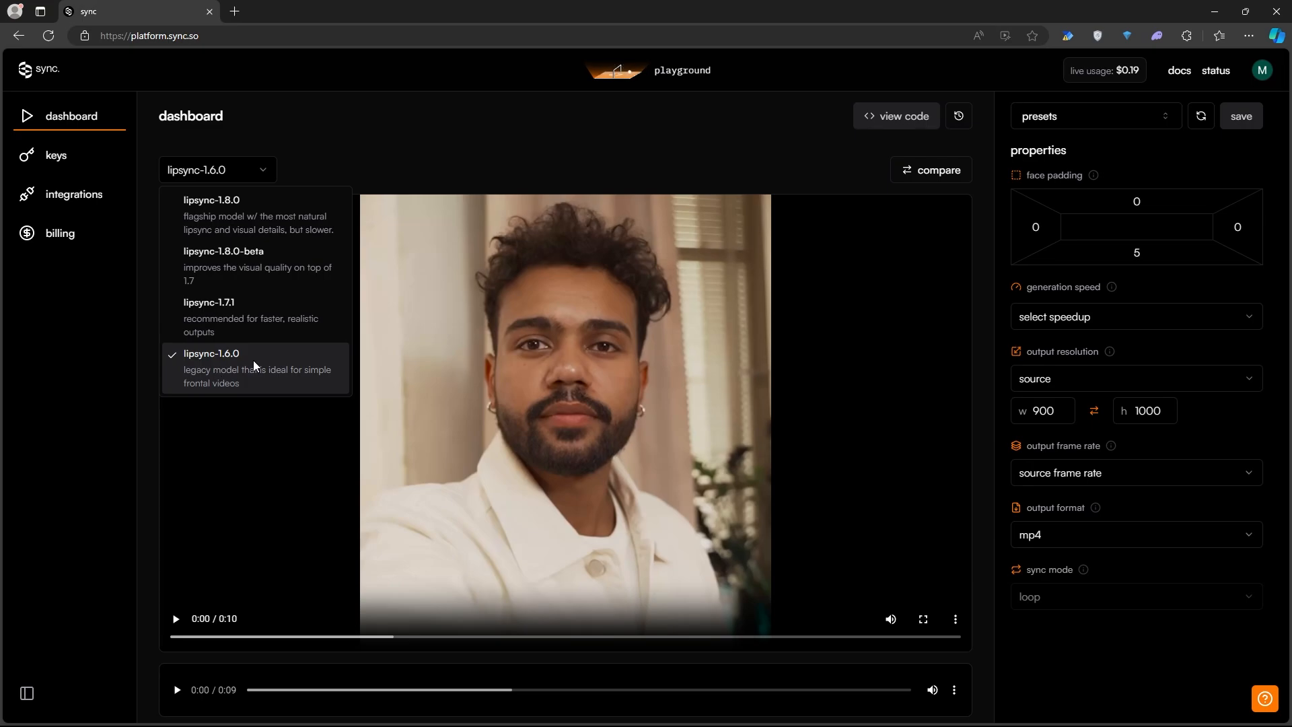
click(232, 212)
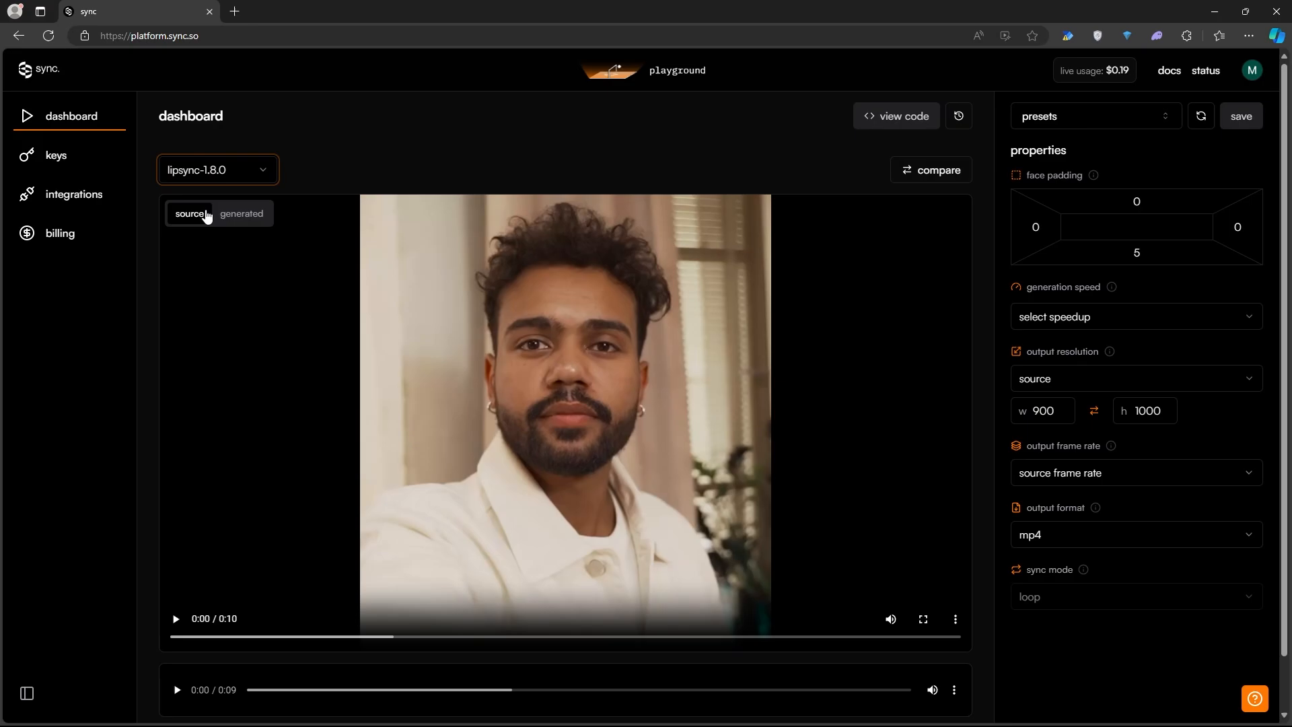
click(206, 215)
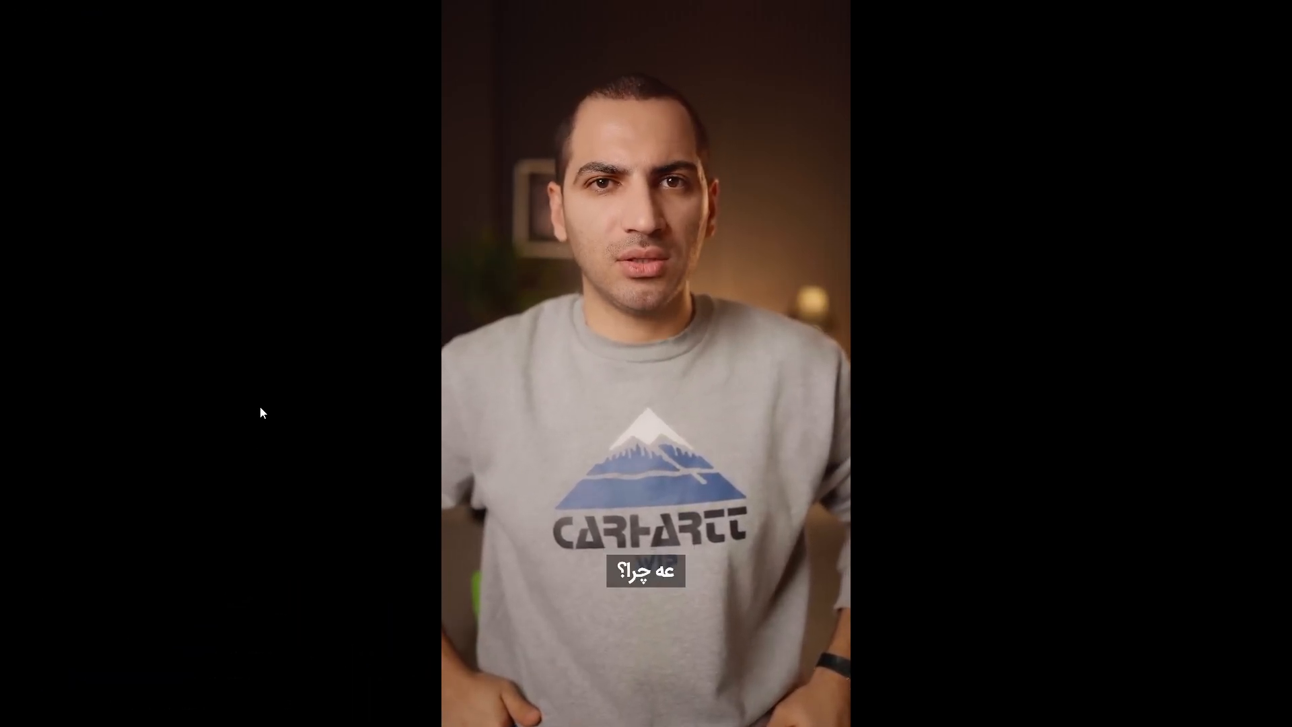
- In RVC WebUI's training settings, name the experiment babesfanji and set the target sample rate to 48k
click(276, 398)
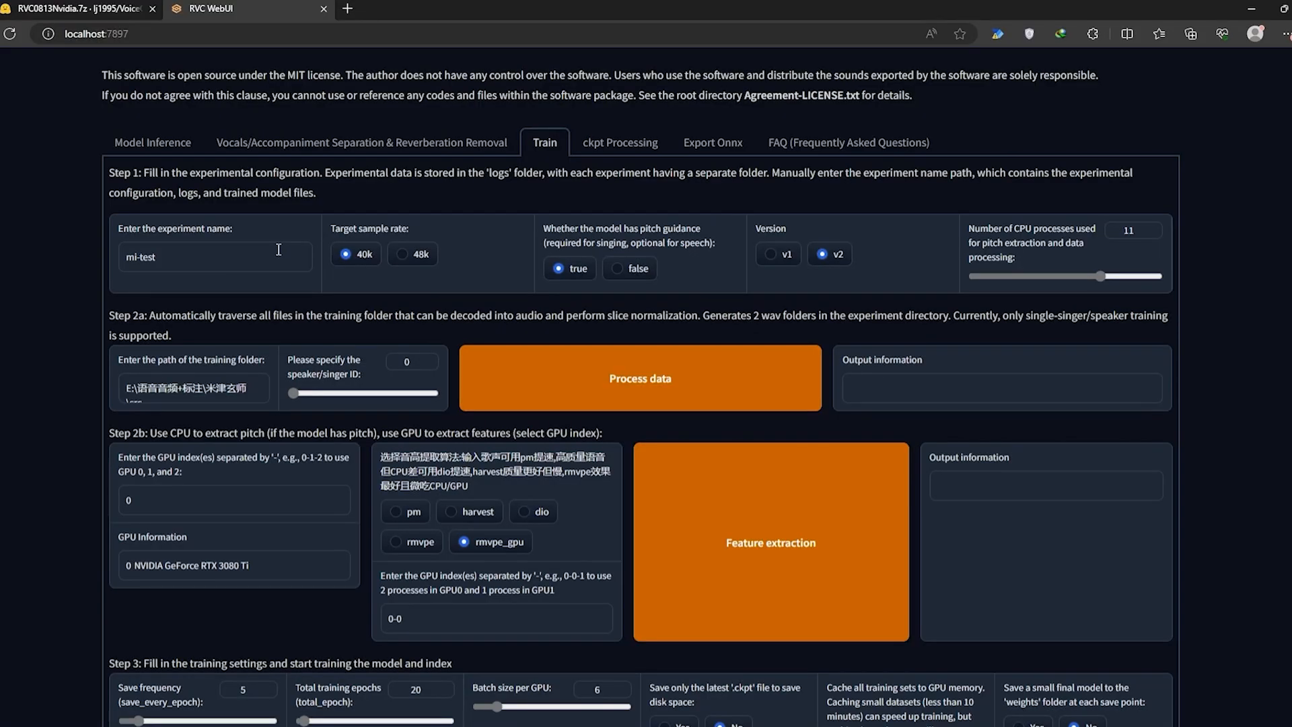
text(esfanji)
click(403, 254)
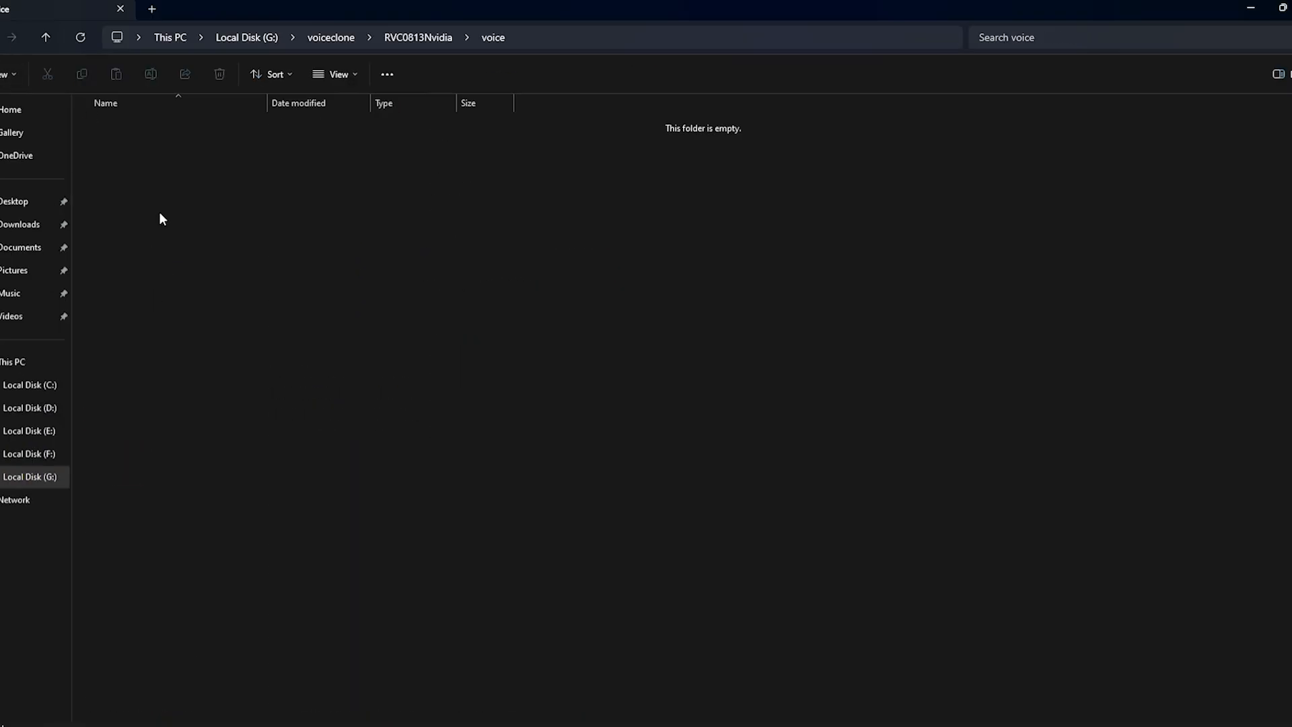
- Paste babsfanji.mp3 into the RVC0813Nvidia voice folder and load it into Adobe Audition's waveform editor
key(ctrl+v)
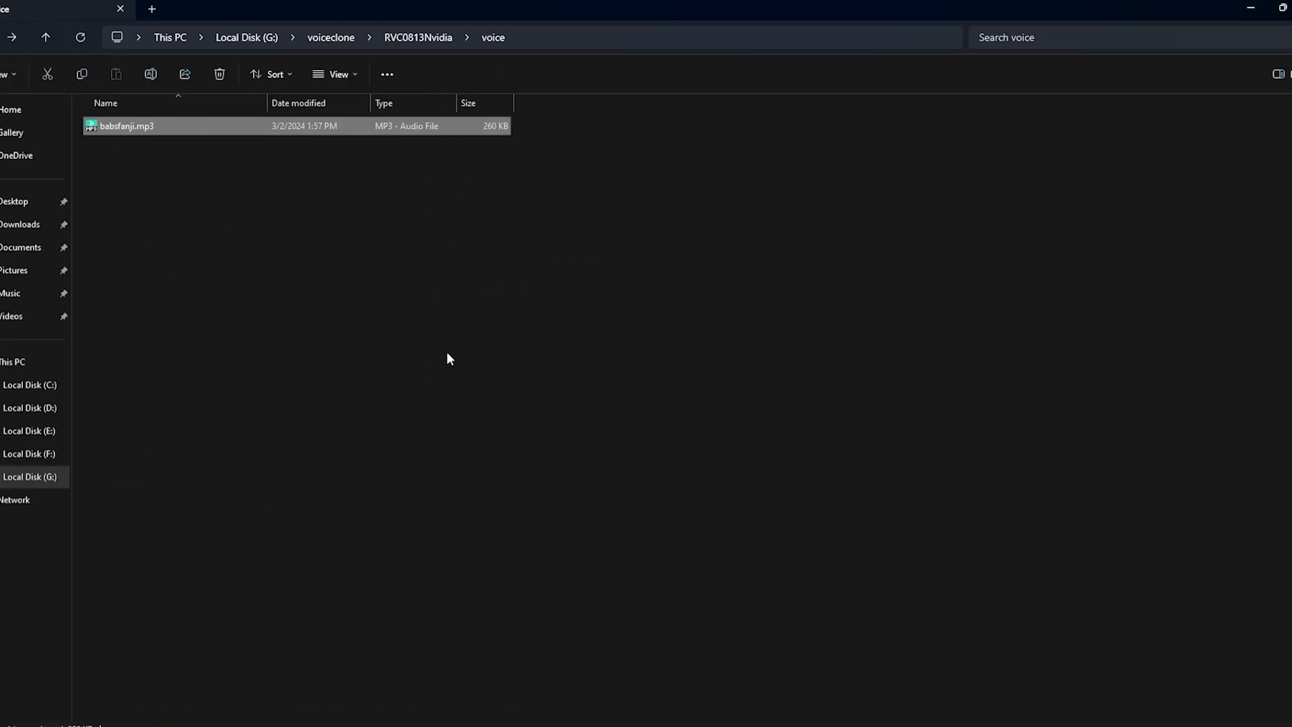
key(super)
click(350, 371)
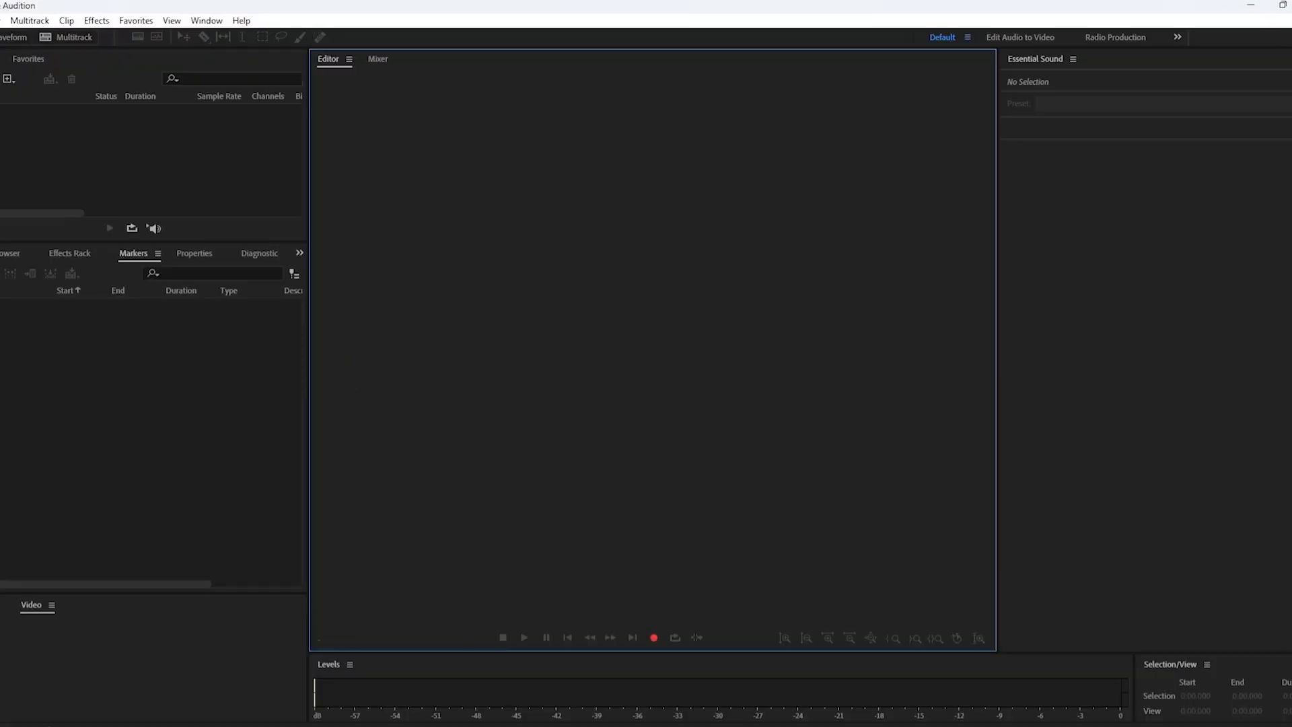
key(alt+Tab)
drag(126, 126, 605, 350)
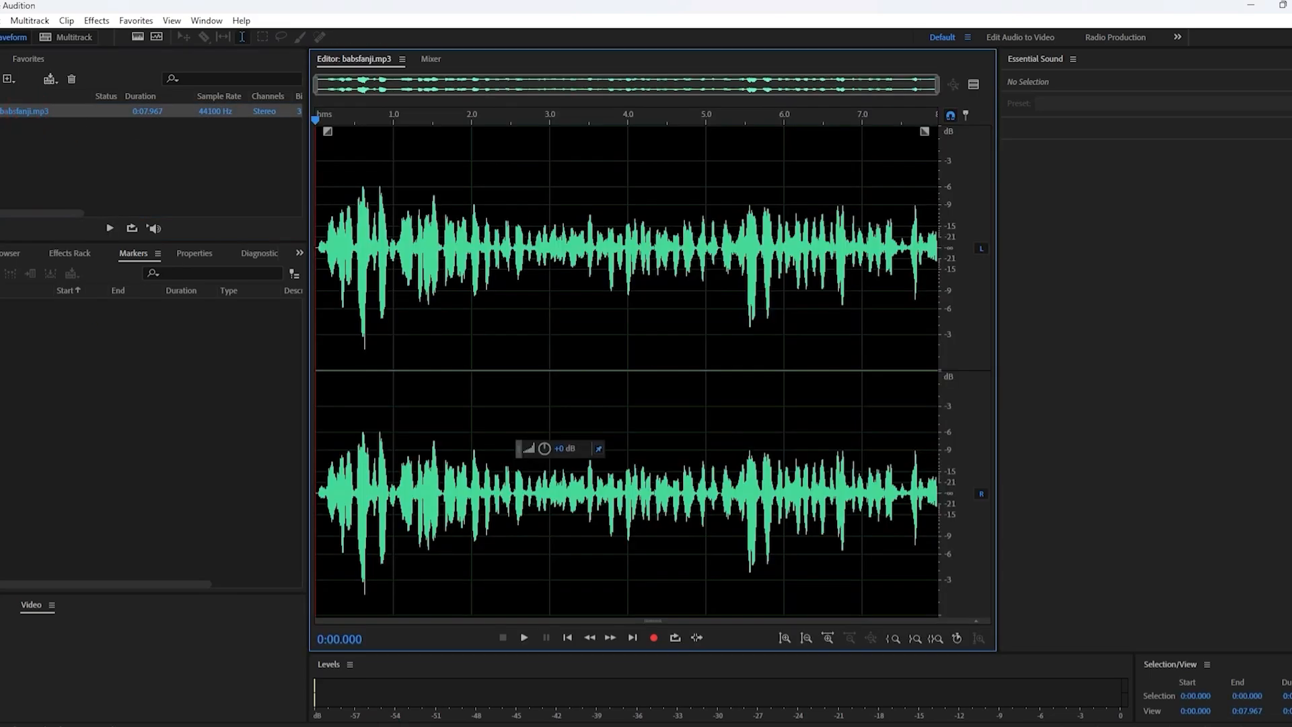
click(43, 210)
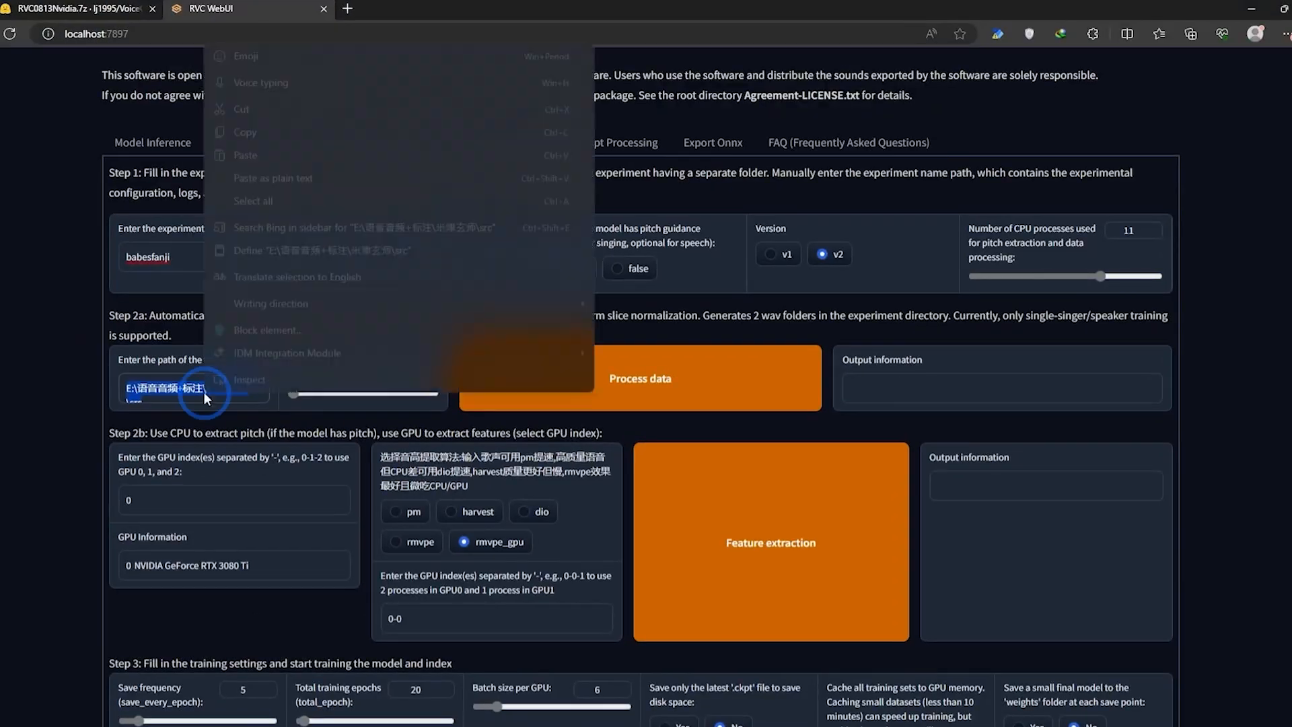
- In RVC WebUI, set the training folder to G:\voiceclone\RVC0813Nvidia\voice and run feature extraction with rmvpe_gpu
click(269, 175)
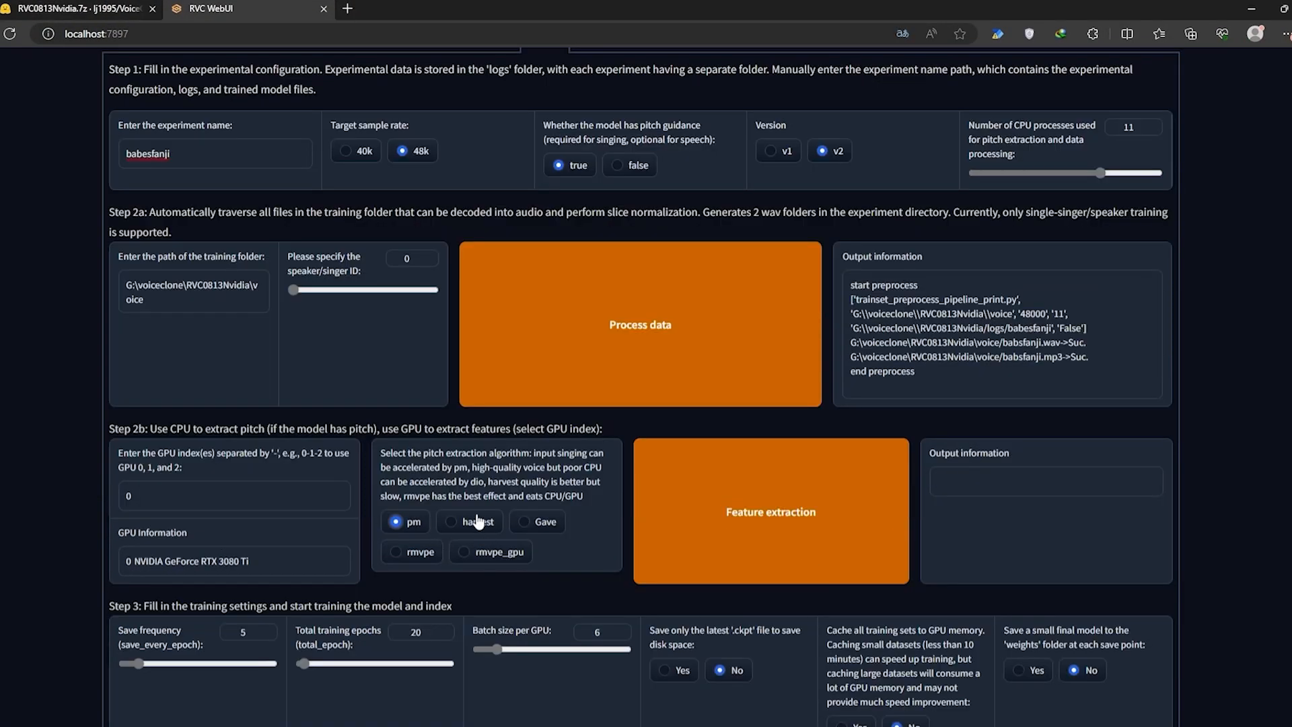
click(496, 557)
click(364, 538)
click(774, 518)
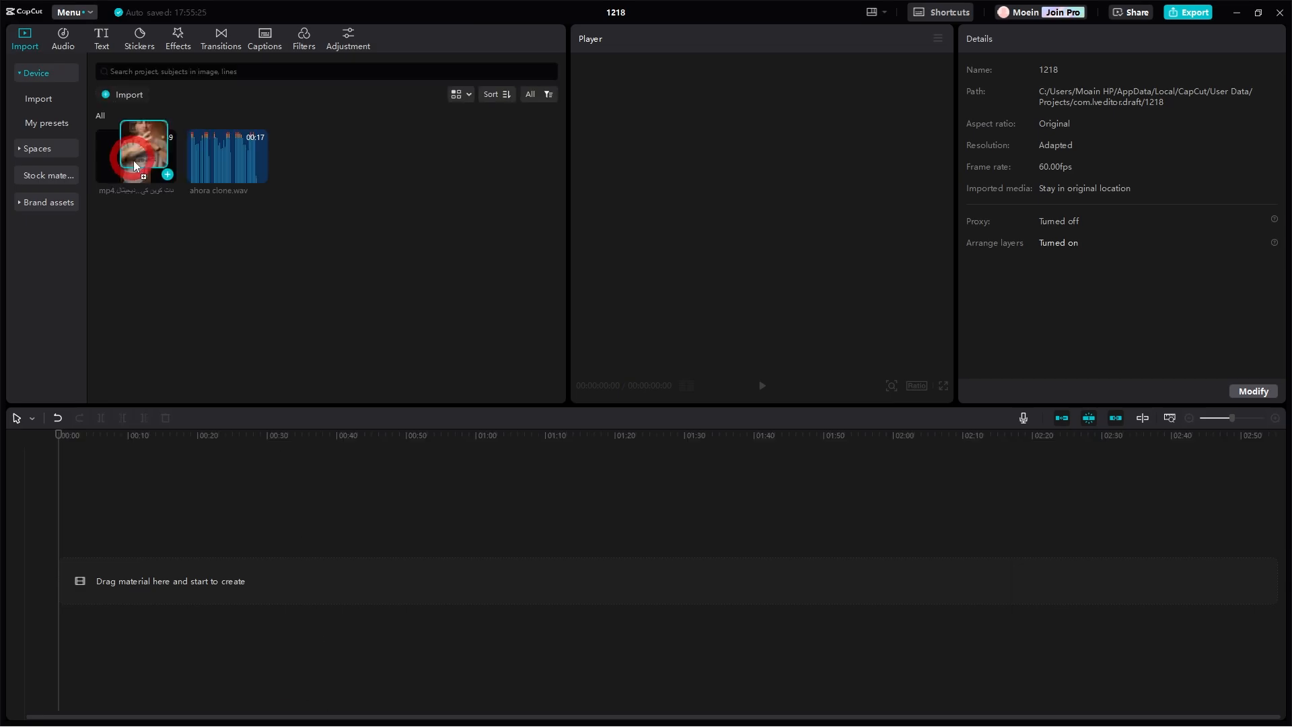
- In CapCut, place the imported mp4 video on the timeline with ahora clone.wav on an audio track beneath it
mouse_move(136, 156)
mouse_down()
mouse_move(168, 583)
mouse_move(164, 570)
mouse_up()
mouse_move(227, 156)
mouse_down()
mouse_move(156, 627)
mouse_move(144, 628)
mouse_up()
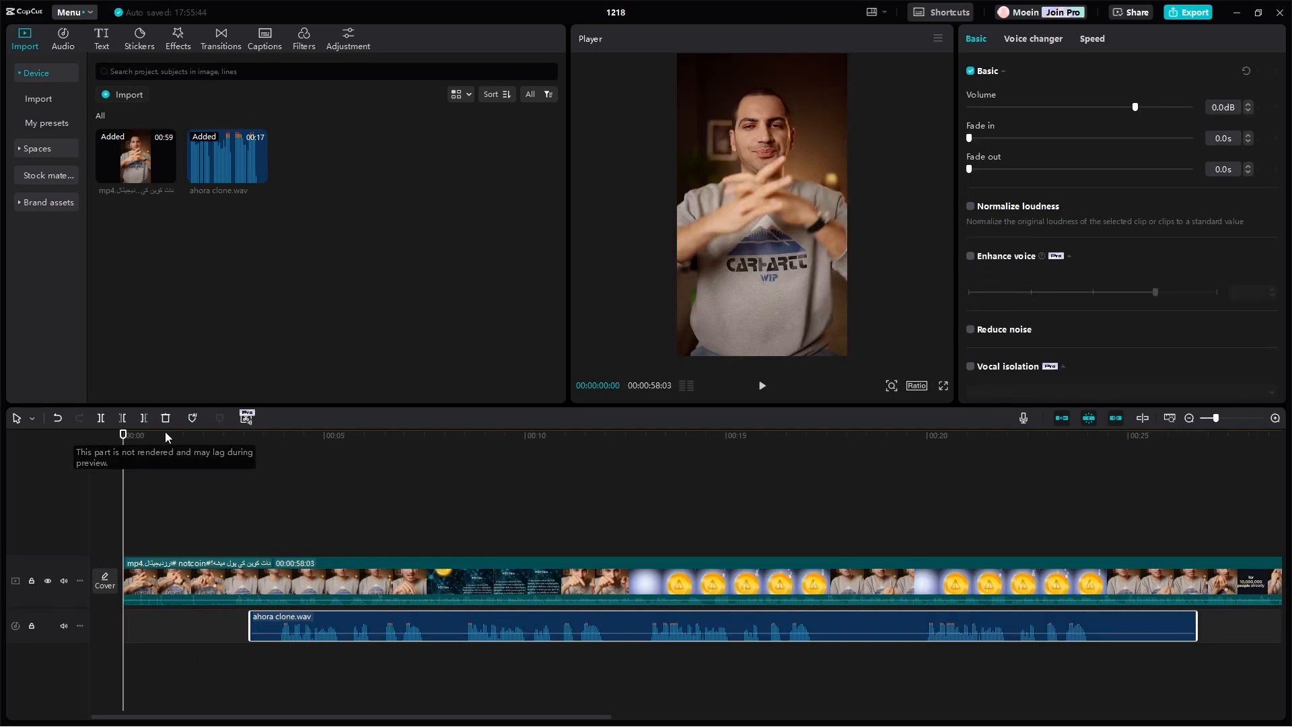
- Find where the speech starts at 00:00:02:47, trim the start of ahora clone.wav and align the audio to that point
key(space)
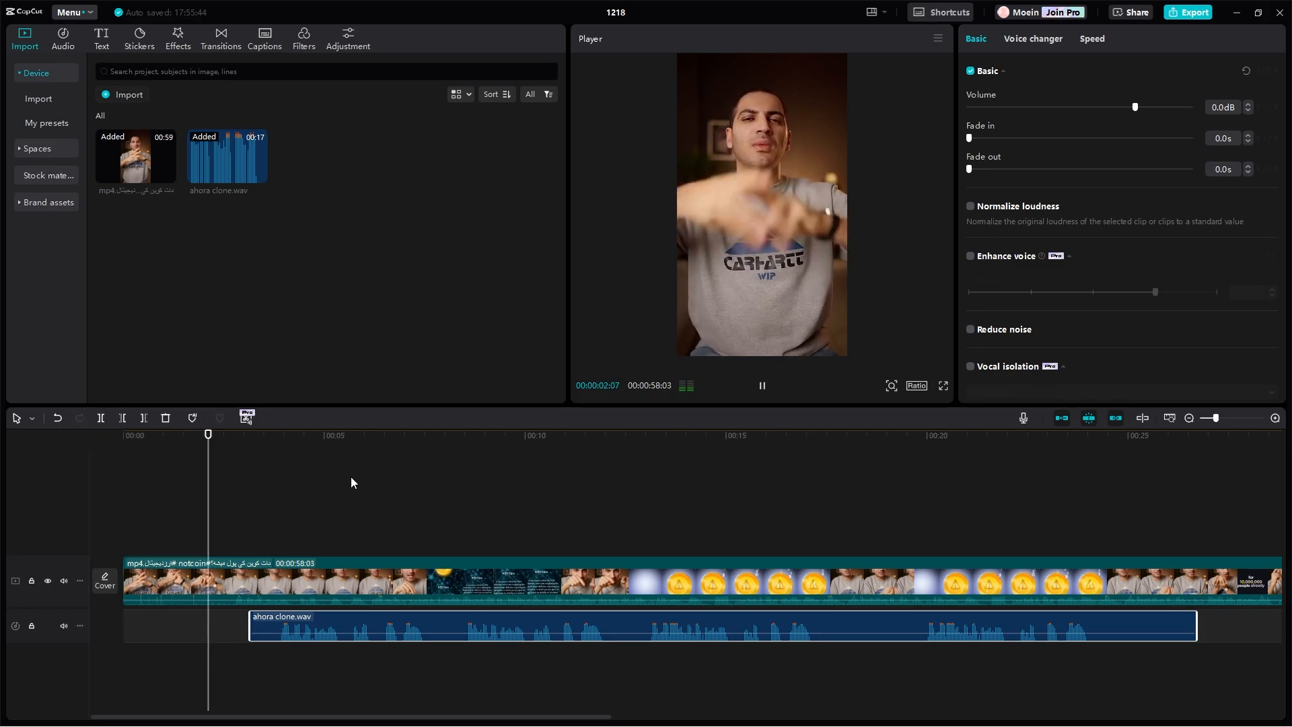
key(space)
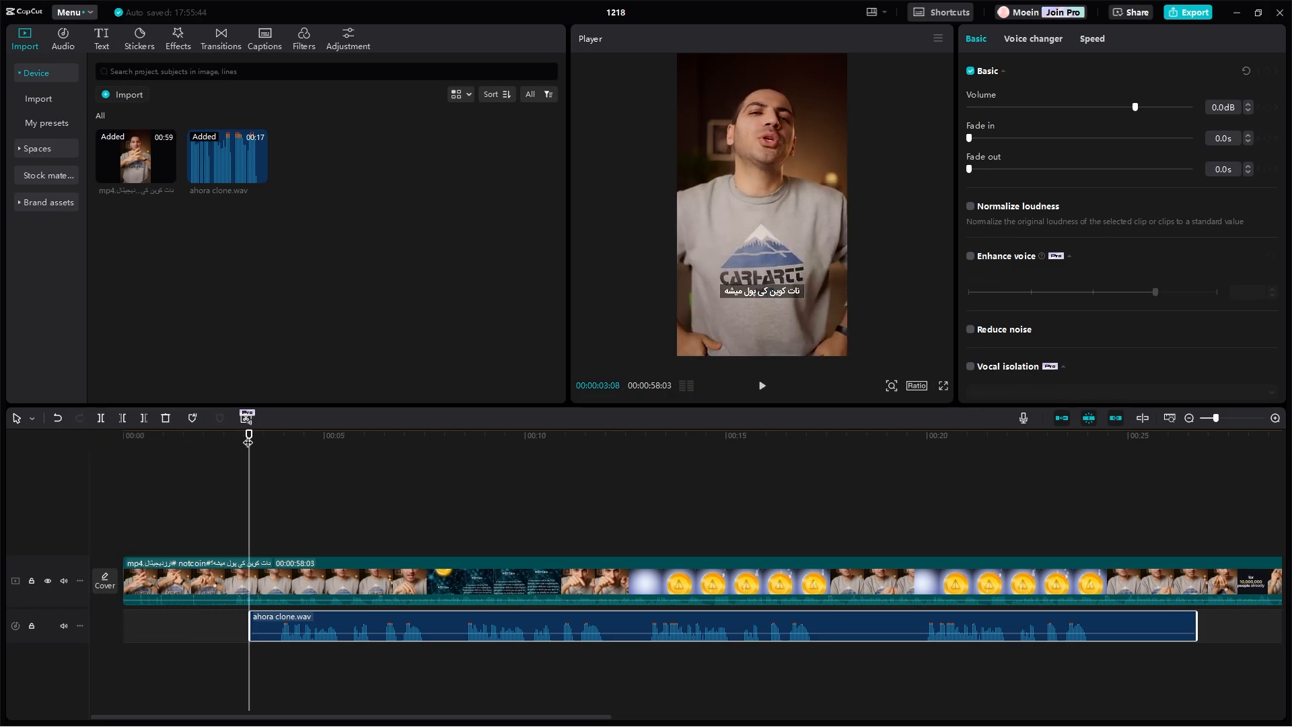
drag(248, 441, 235, 434)
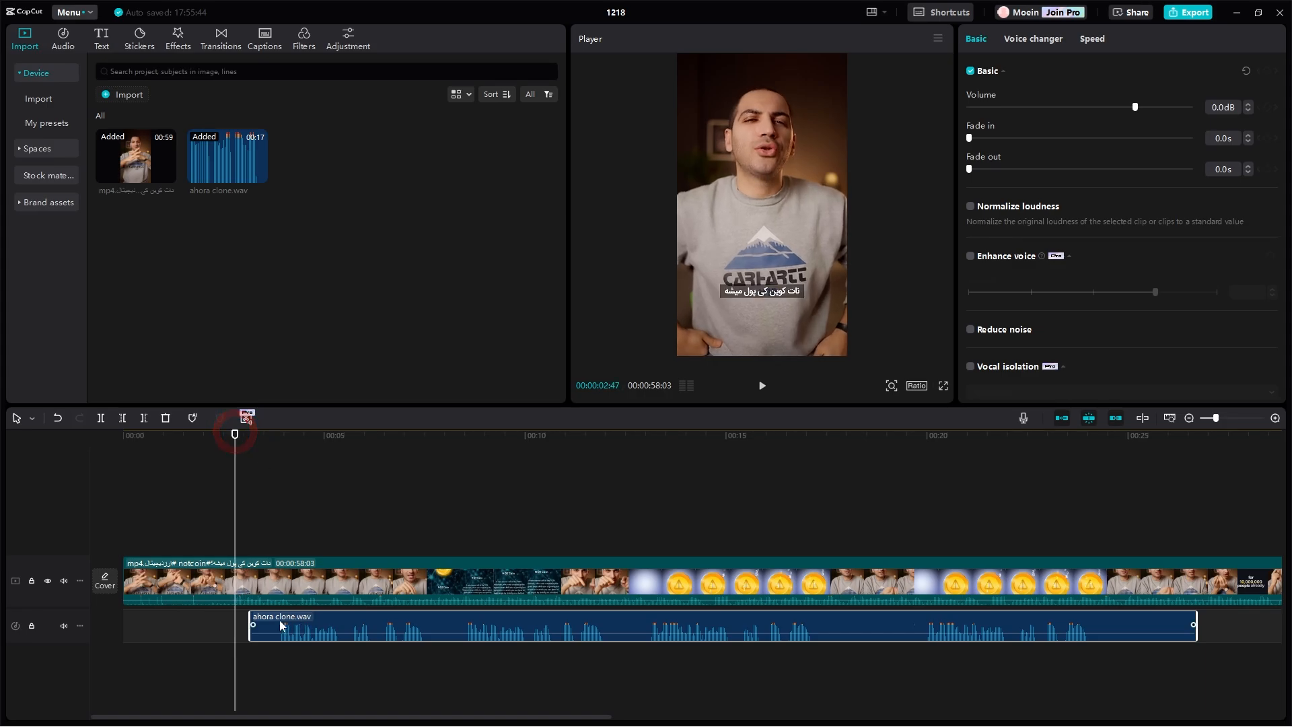
mouse_move(250, 617)
mouse_down()
mouse_move(288, 621)
mouse_move(273, 615)
mouse_up()
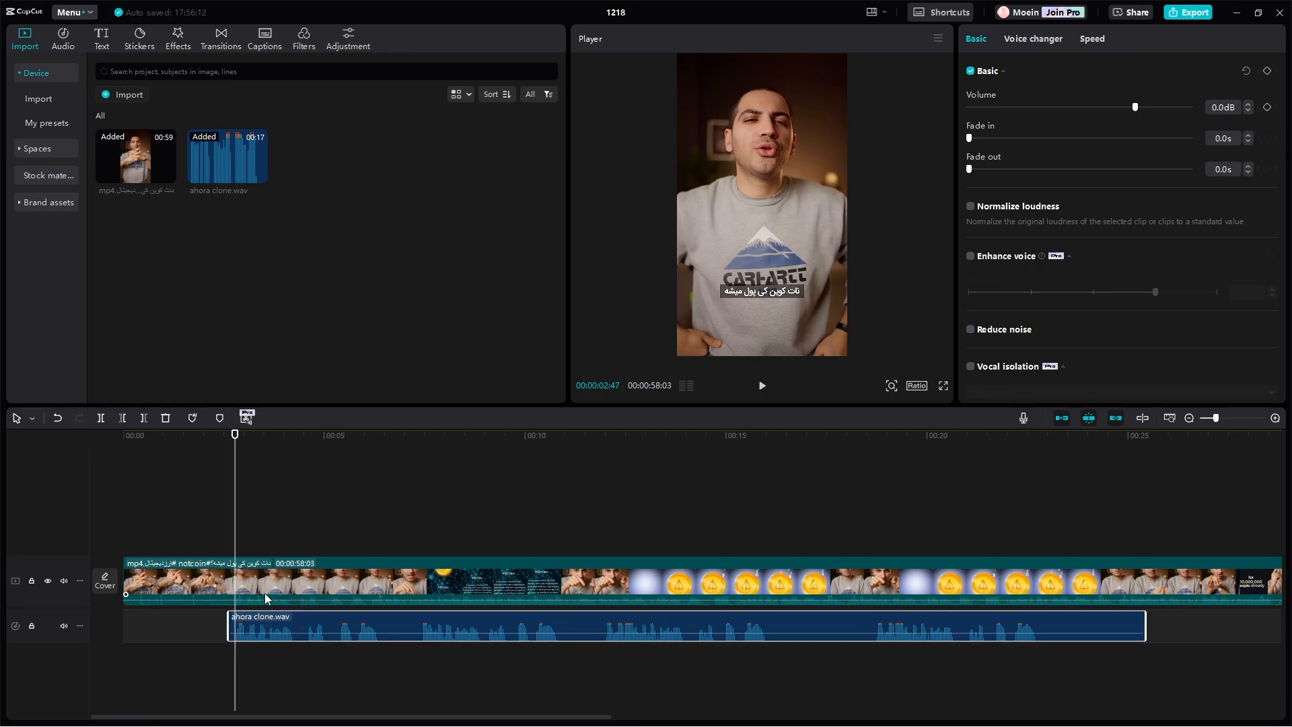
- Find the pause in the speech, split ahora clone.wav at 00:00:05:06 and reposition the second piece to match the video
key(space)
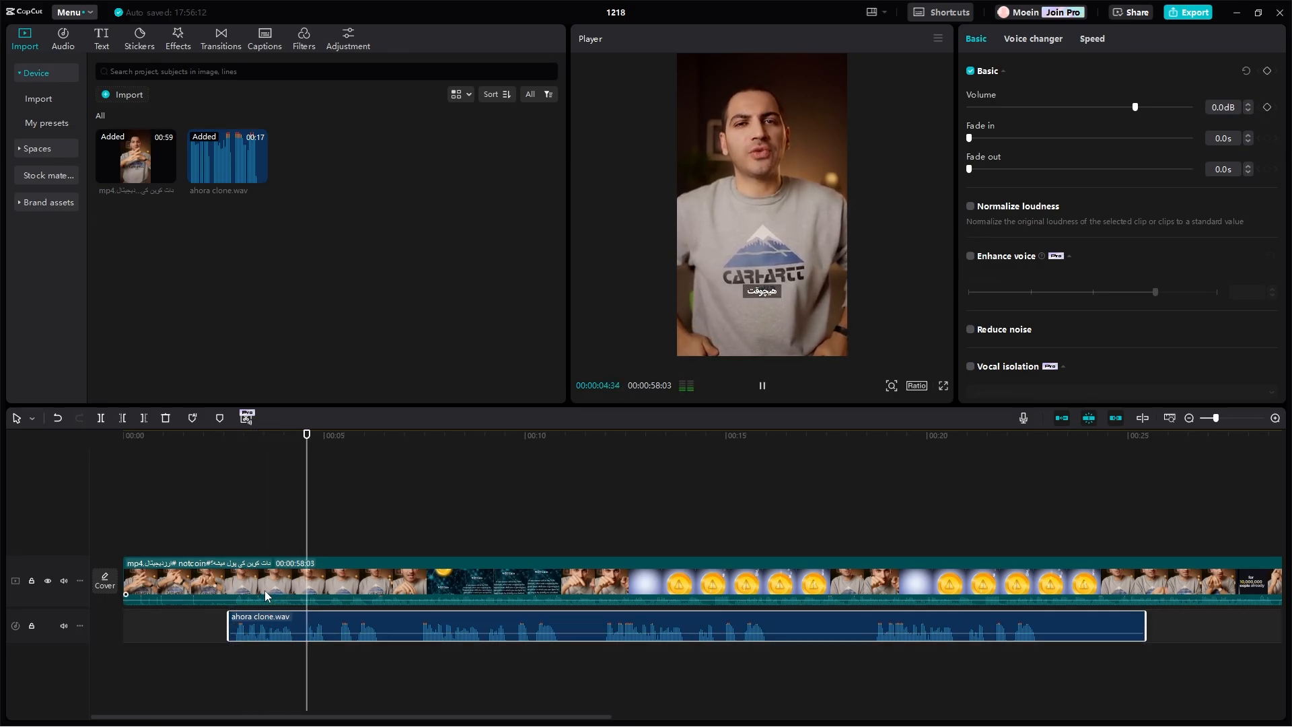
key(space)
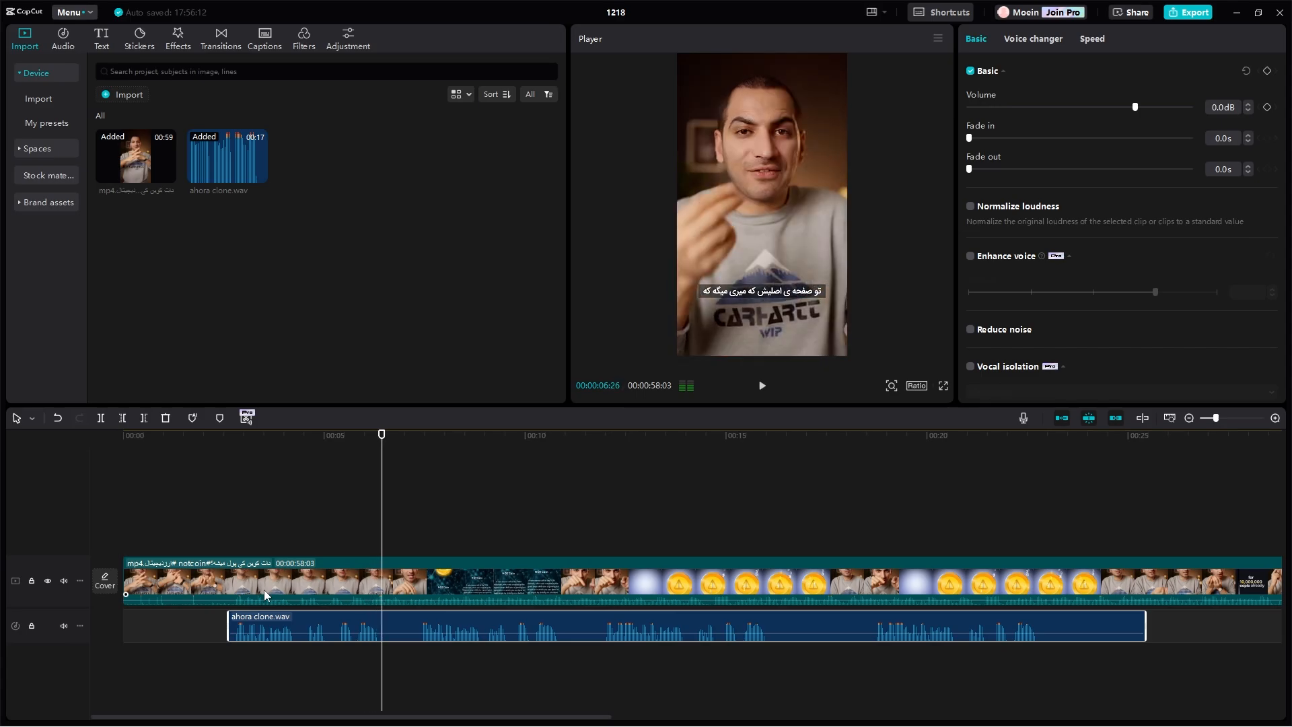
drag(325, 434, 328, 434)
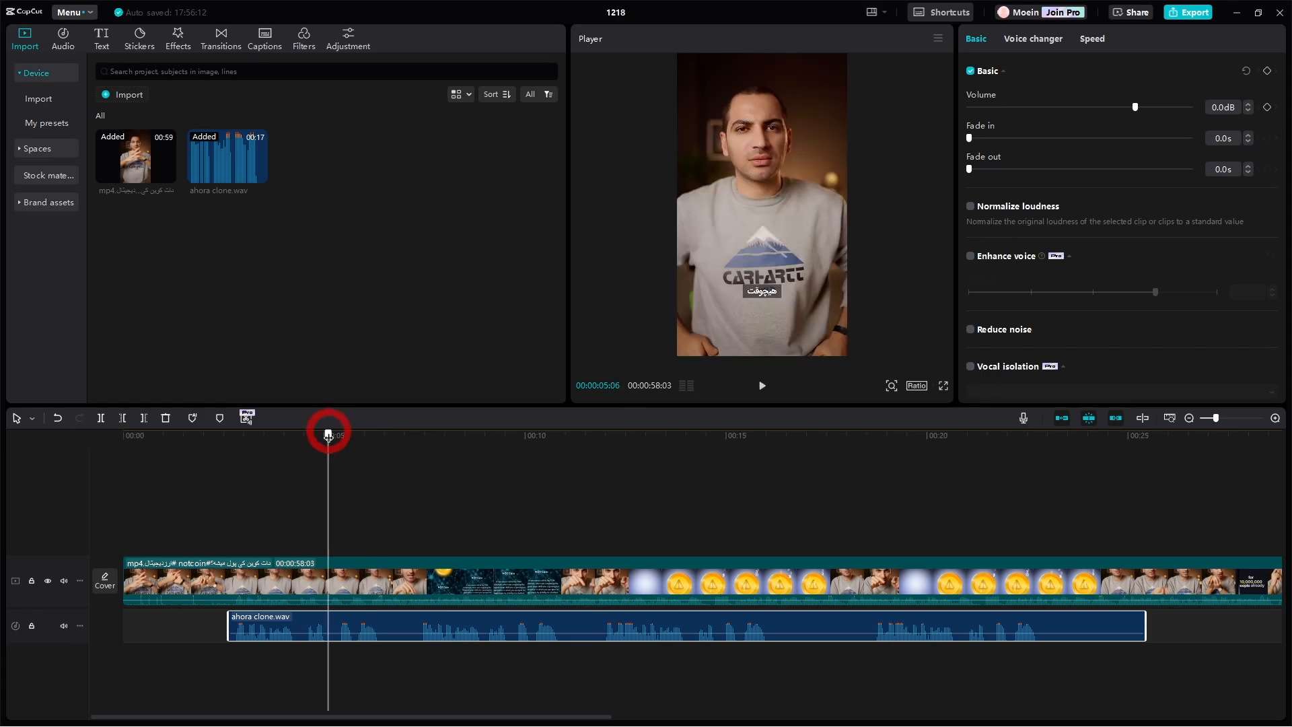
click(100, 418)
drag(327, 622, 352, 619)
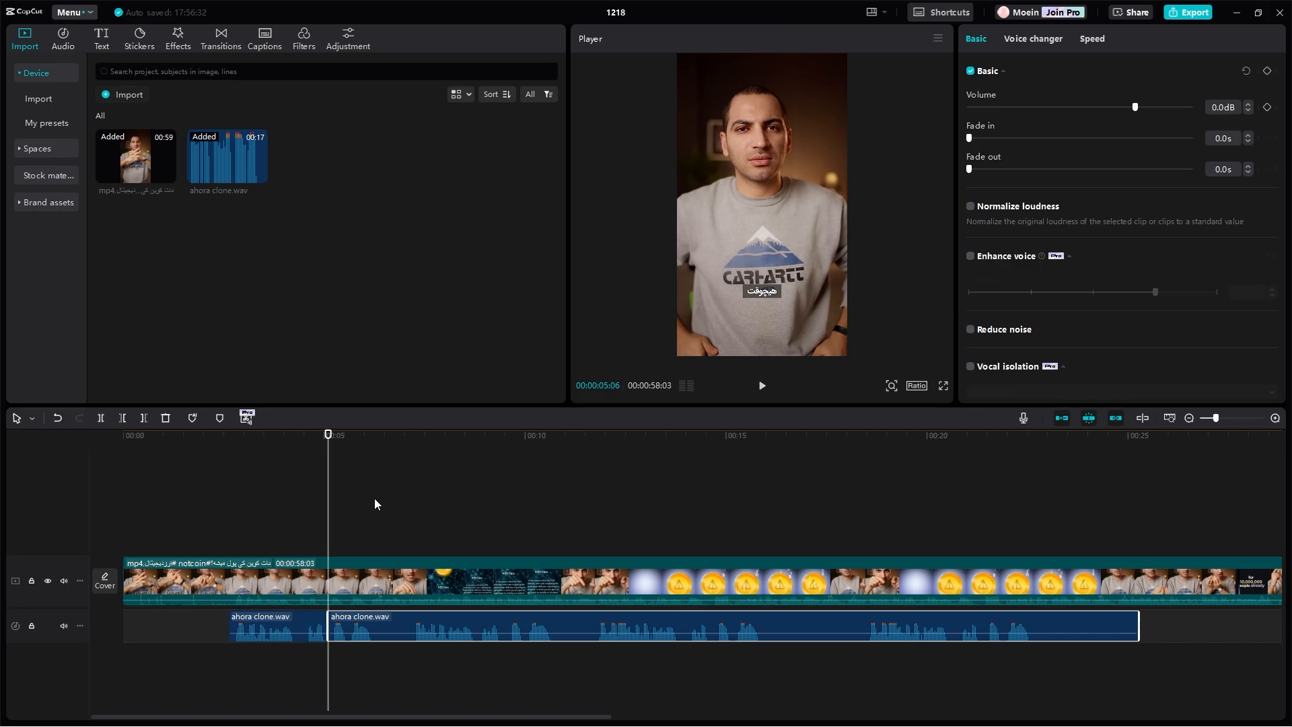
- Mute the original video track and play the timeline from the start of the cloned audio to check its sync
click(64, 580)
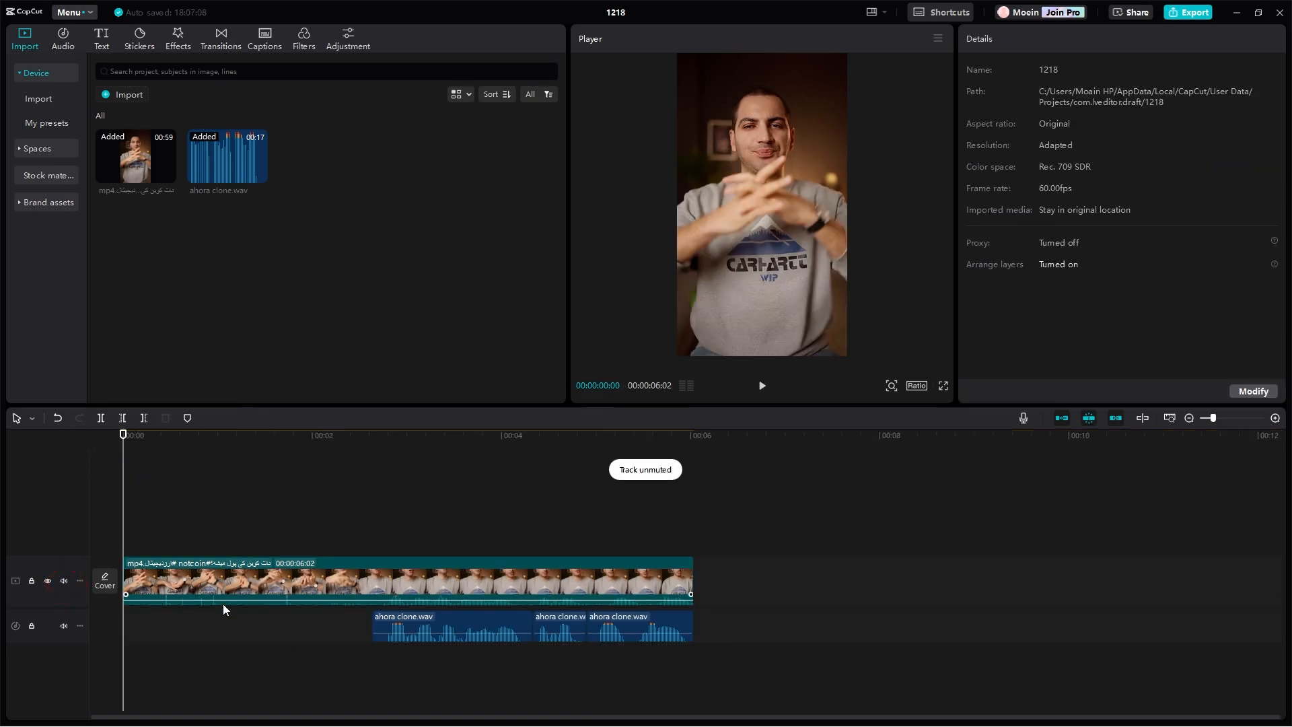
click(64, 583)
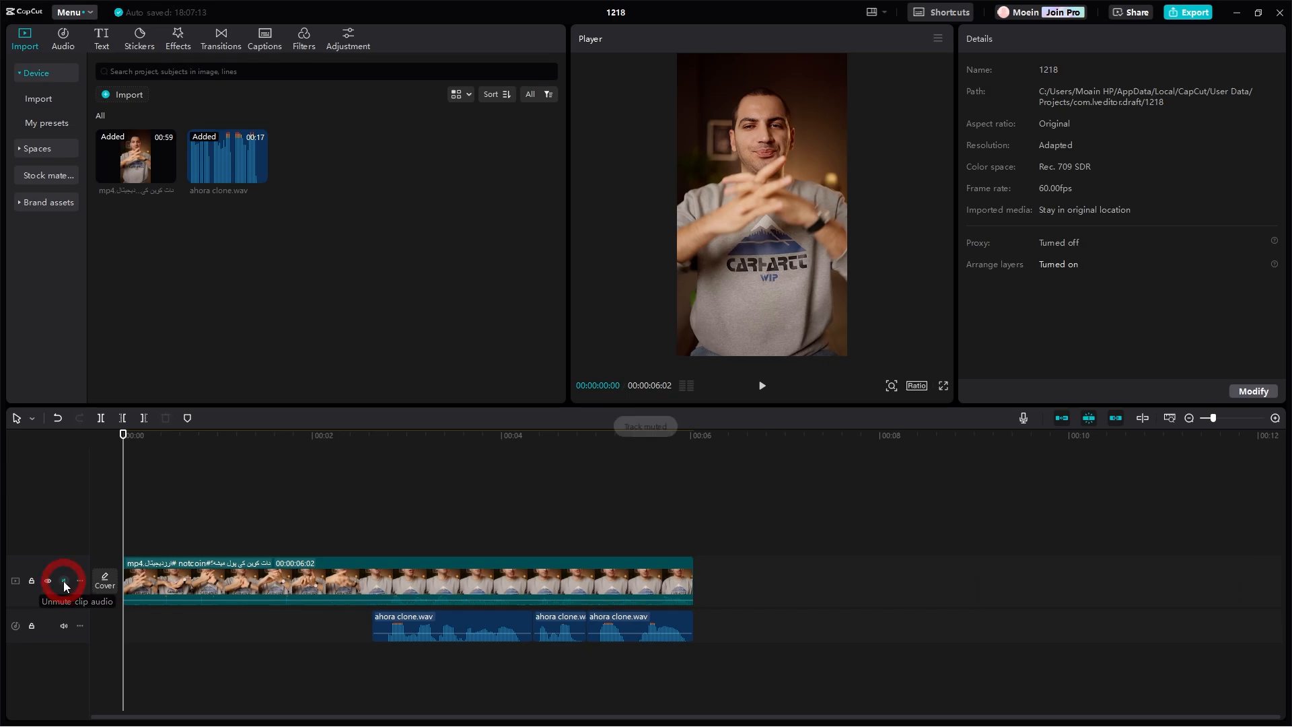
click(389, 436)
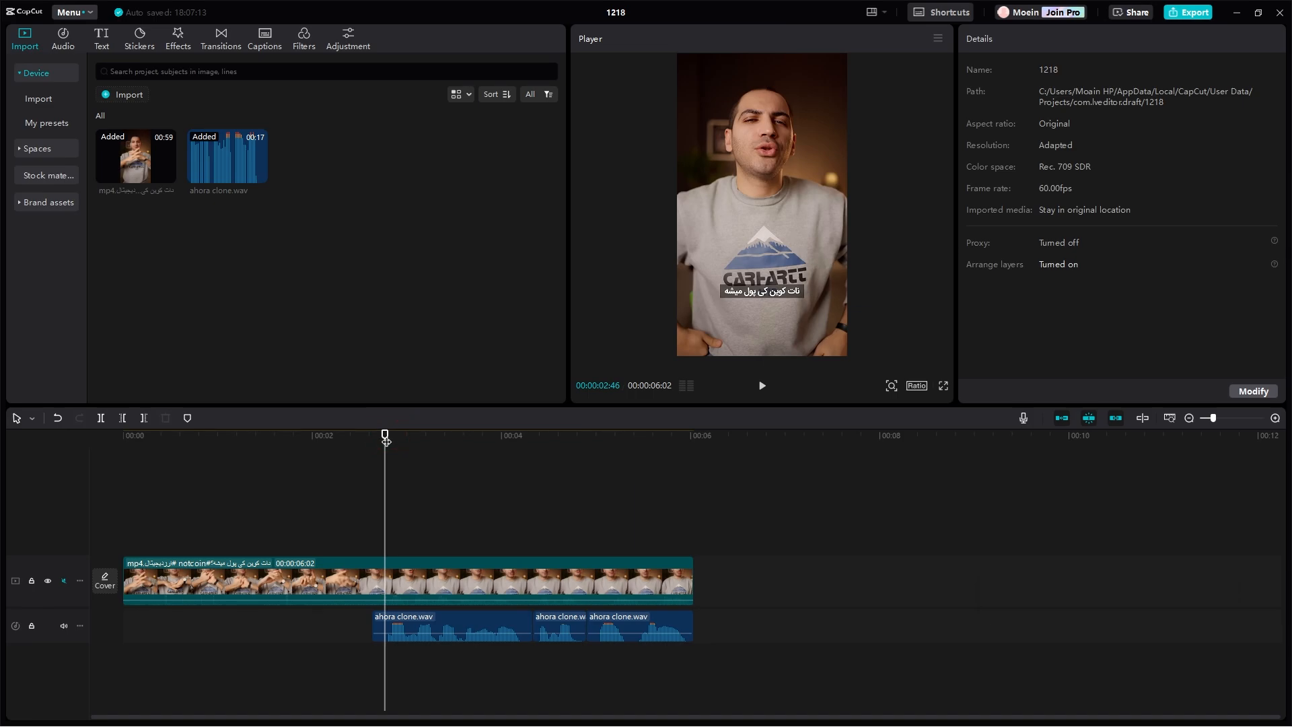
click(375, 440)
key(space)
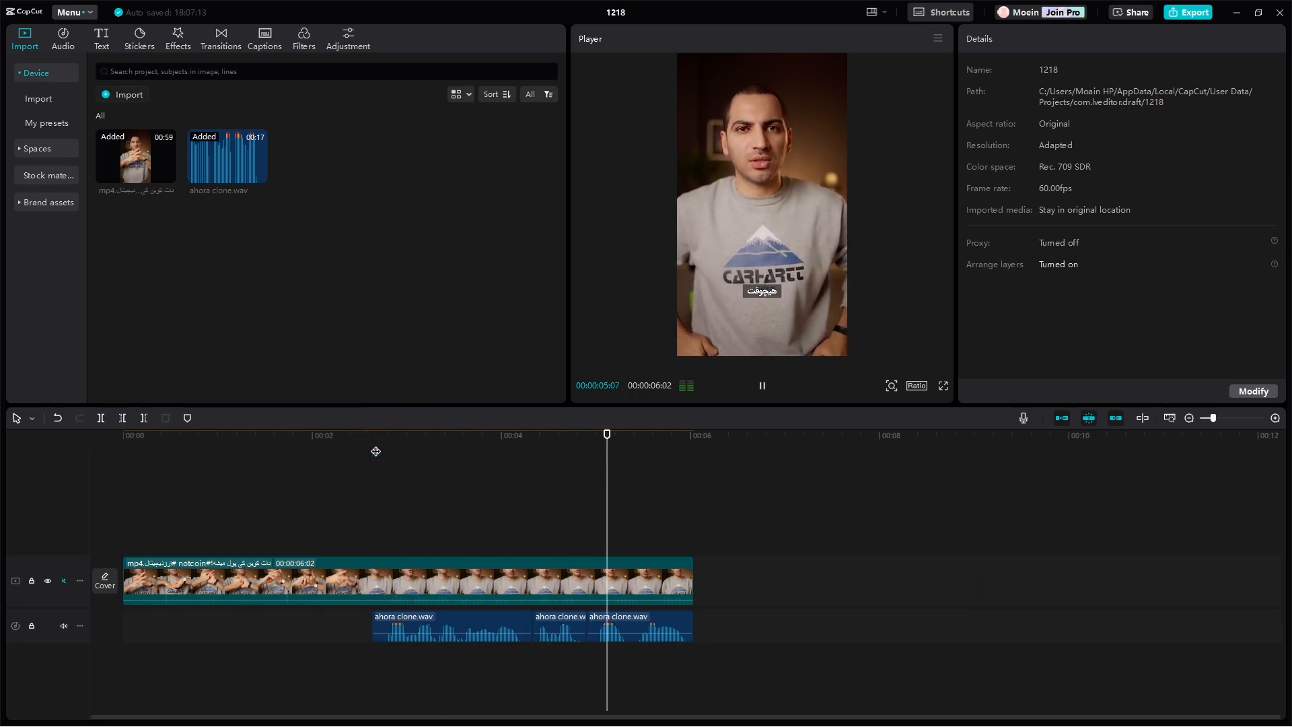
key(space)
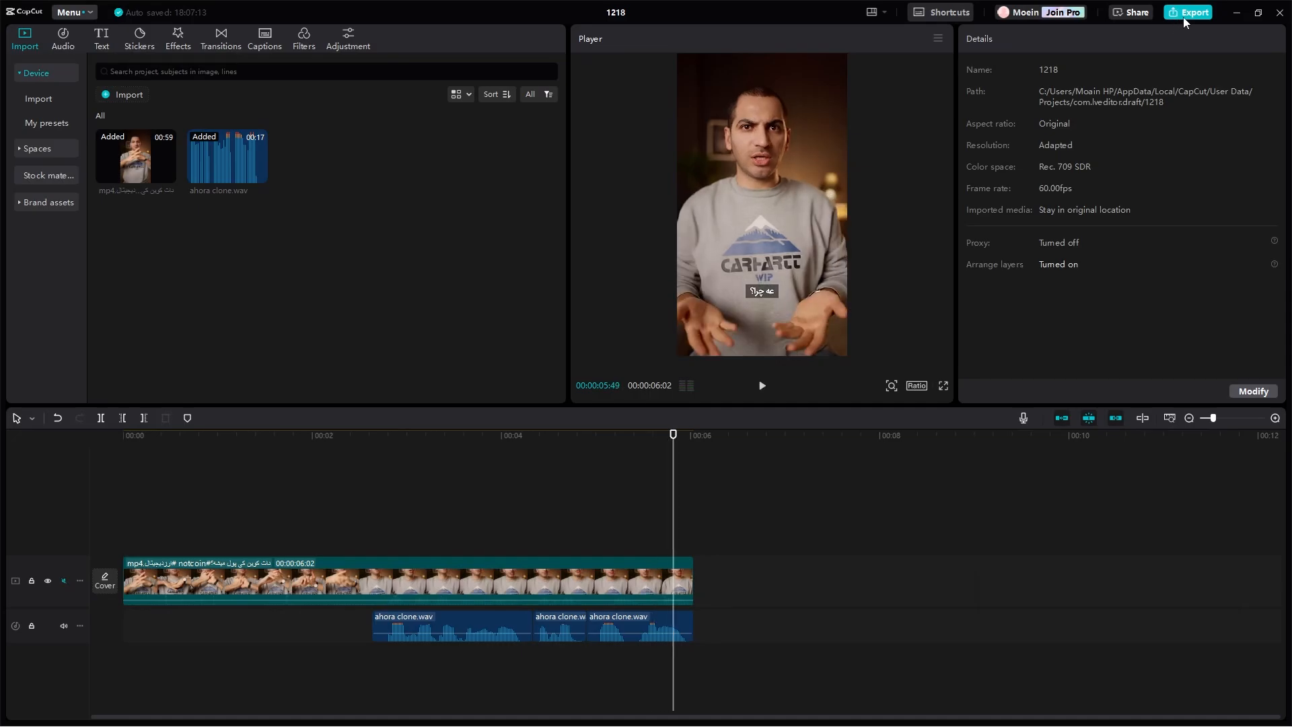
- Export the project as 1218(1) with 1080P HEVC mp4 video at 60fps and a separate MP3 audio file
click(1190, 13)
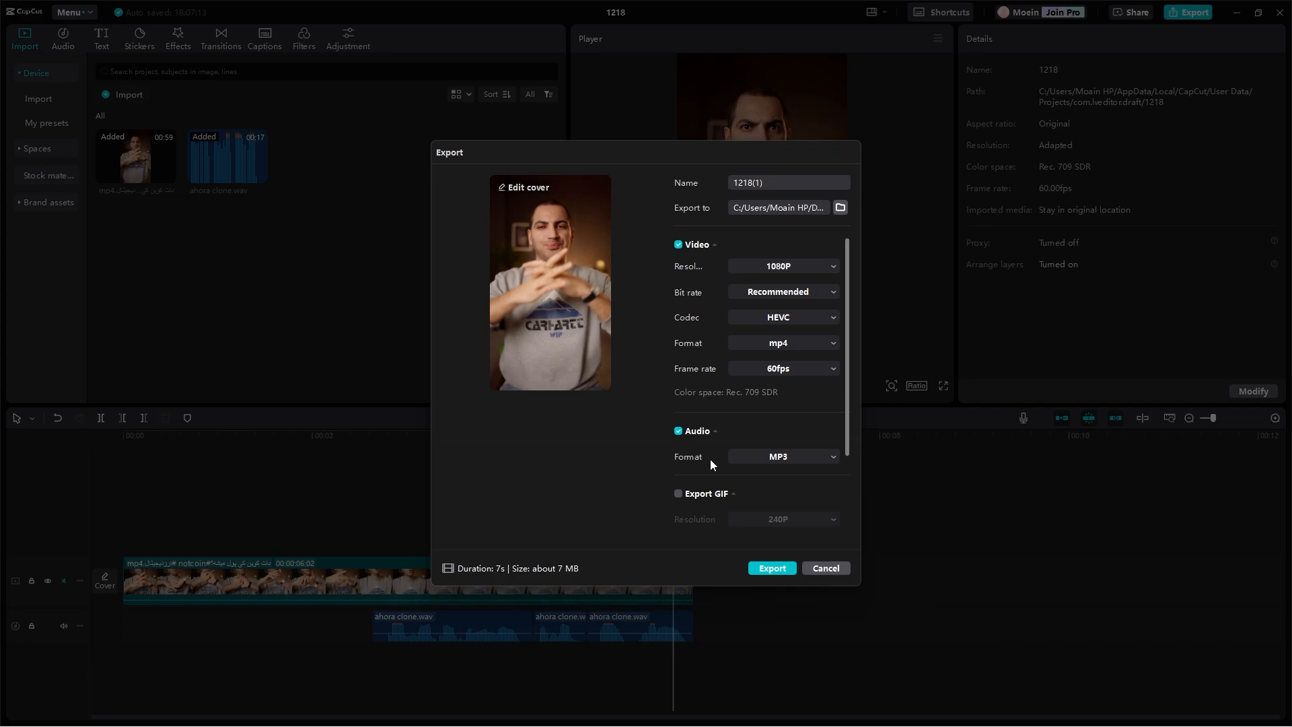
click(678, 431)
click(678, 431)
click(773, 569)
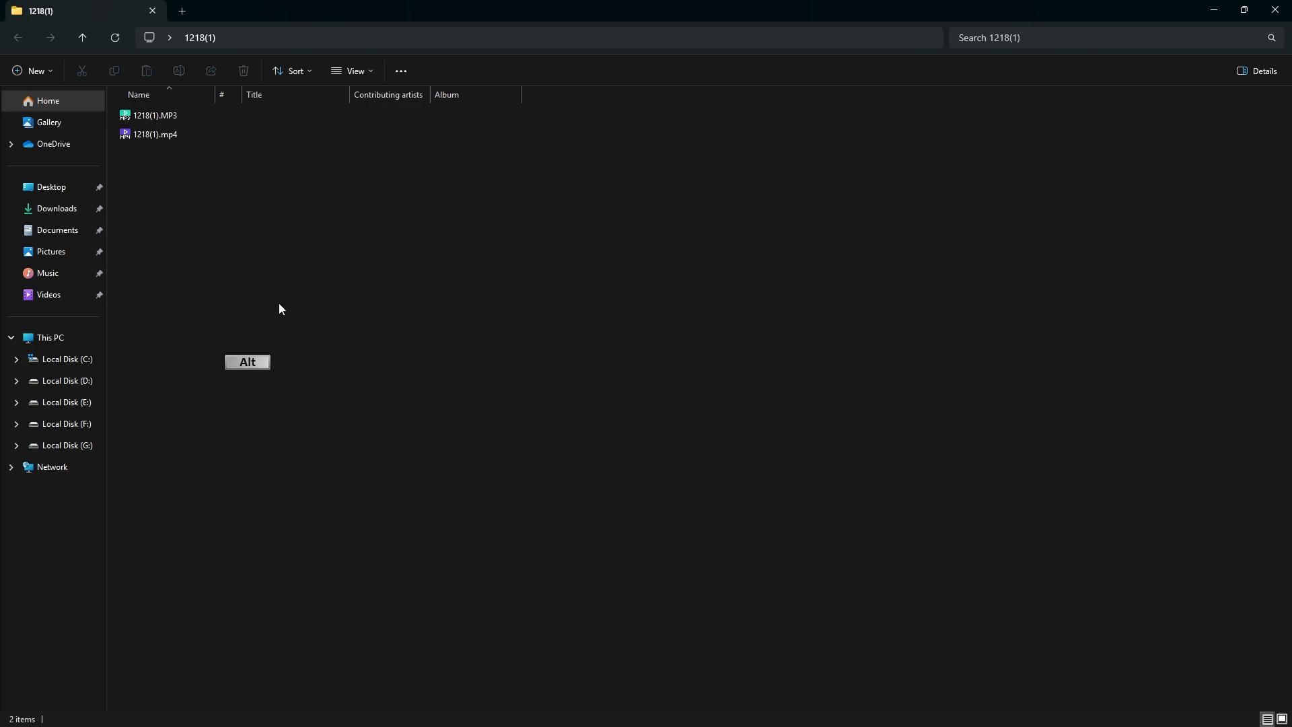
- Switch to the sync.so dashboard in the browser and clear the playground for a new generation
key(alt+Tab)
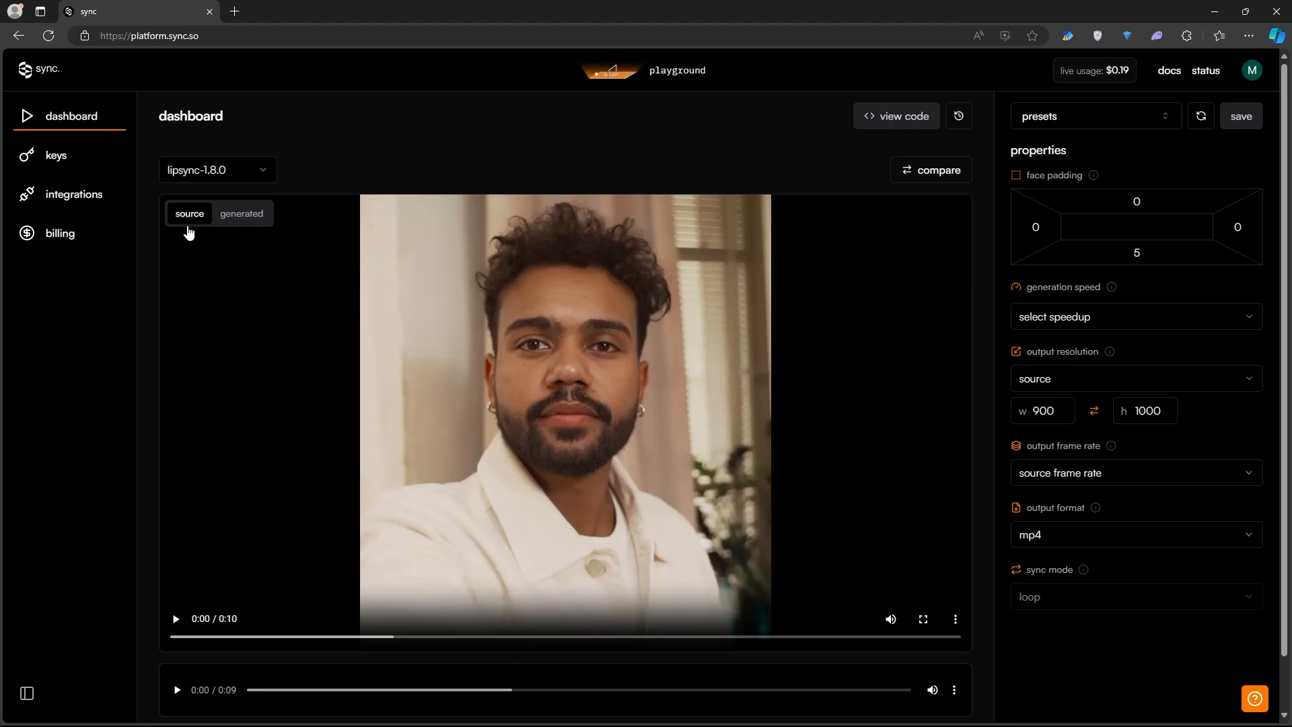
scroll(189, 222, down, 1)
click(858, 684)
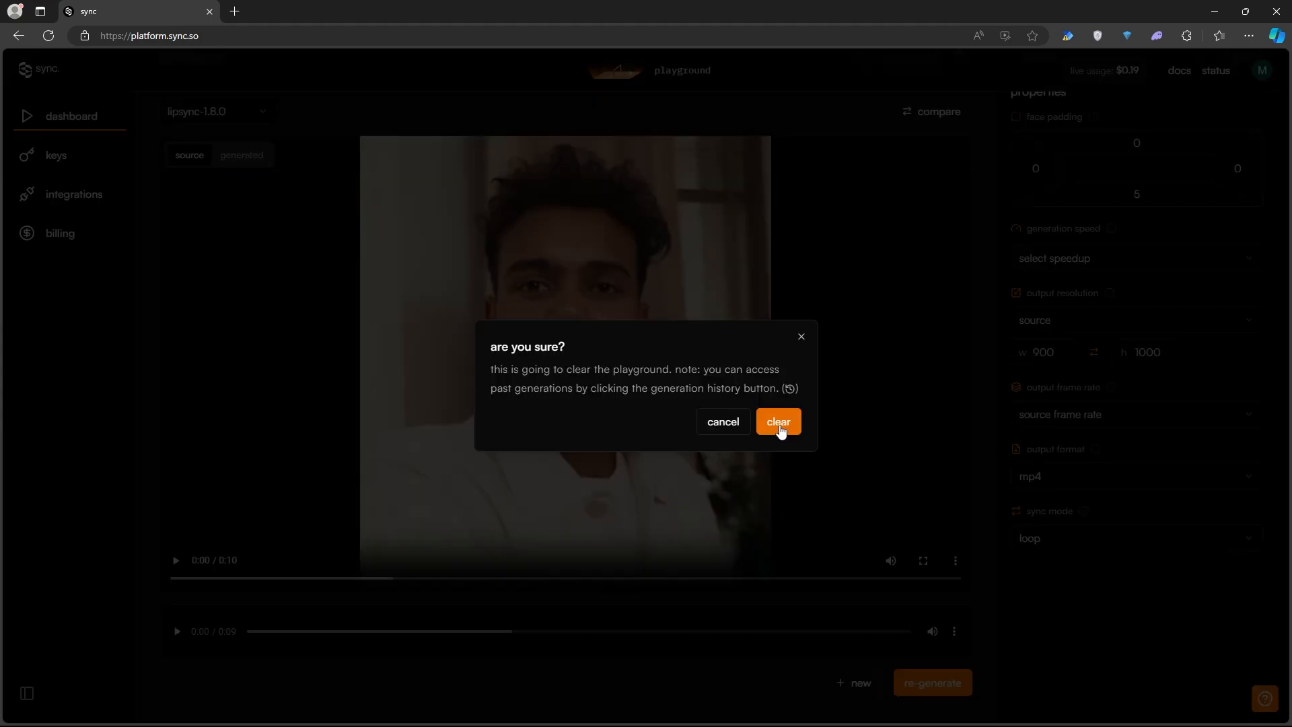
click(780, 424)
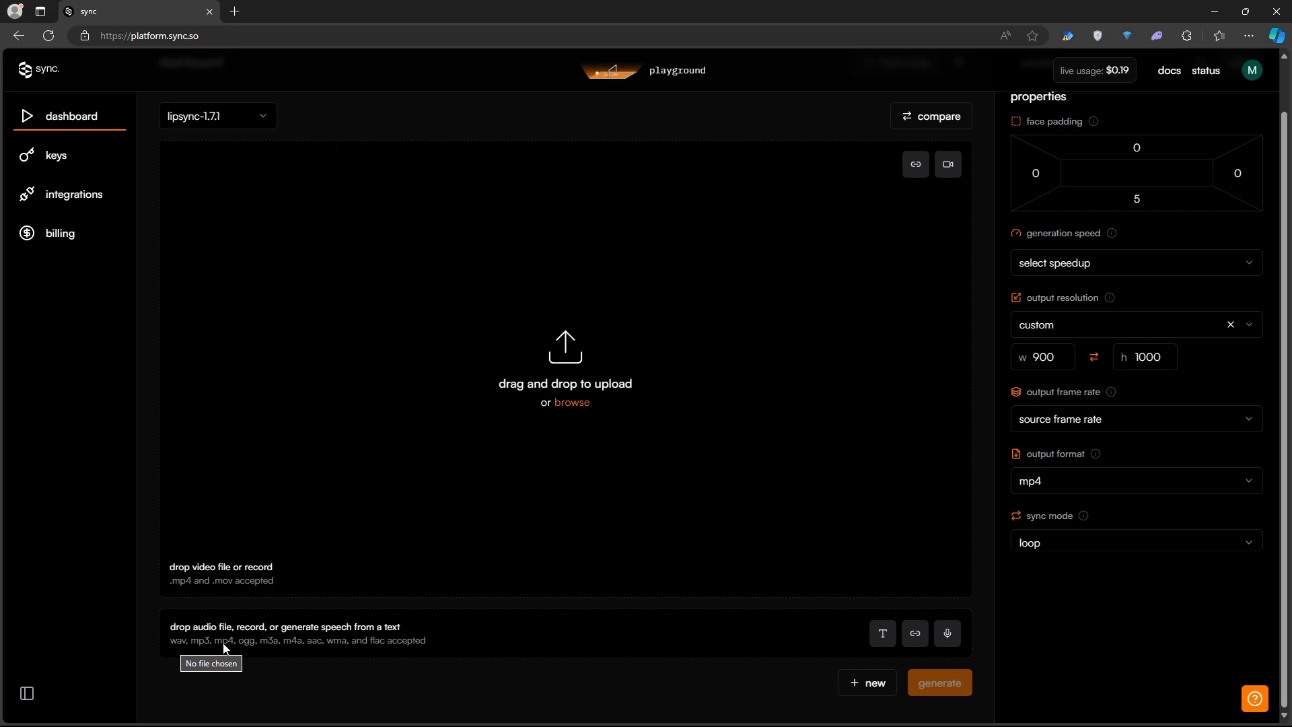
- Upload 1218.mp4 as the source video and 1218.MP3 as the audio from the Desktop's 1218 folder
click(354, 317)
click(618, 544)
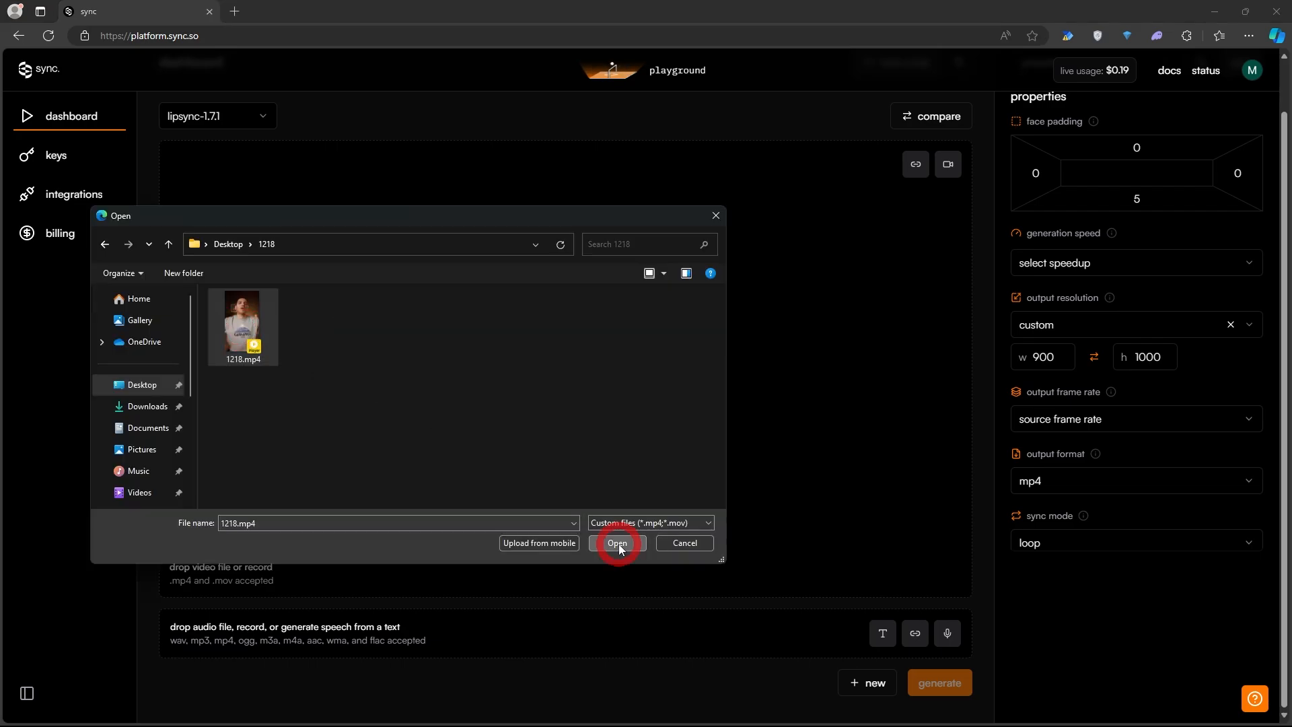
click(290, 638)
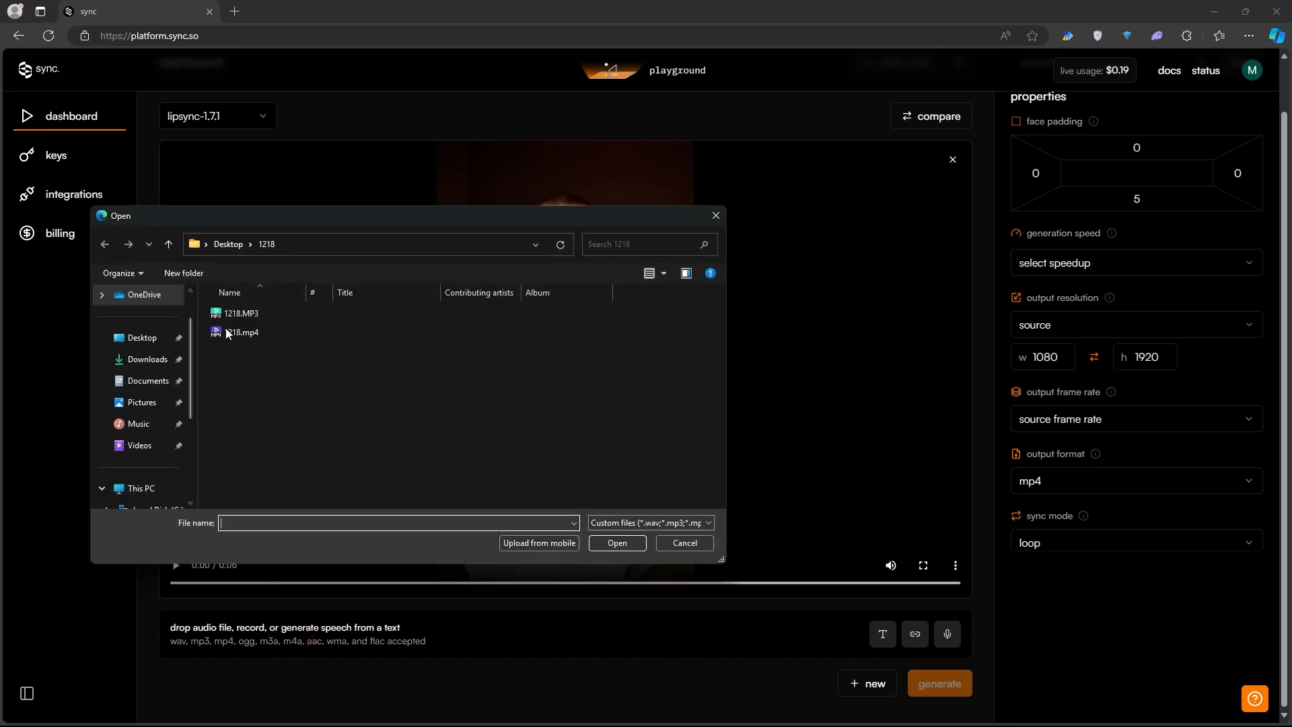
click(241, 313)
click(618, 542)
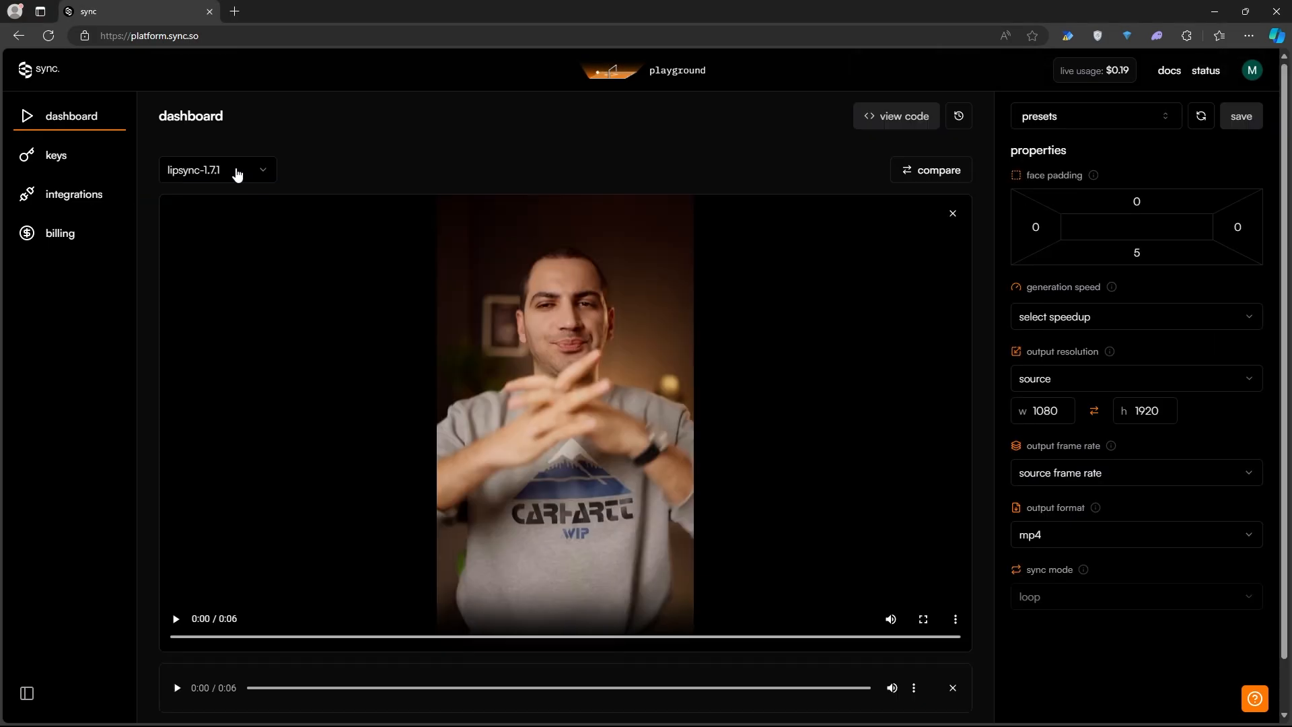
- Choose lipsync-1.8.0 as the generation model
click(237, 175)
click(225, 219)
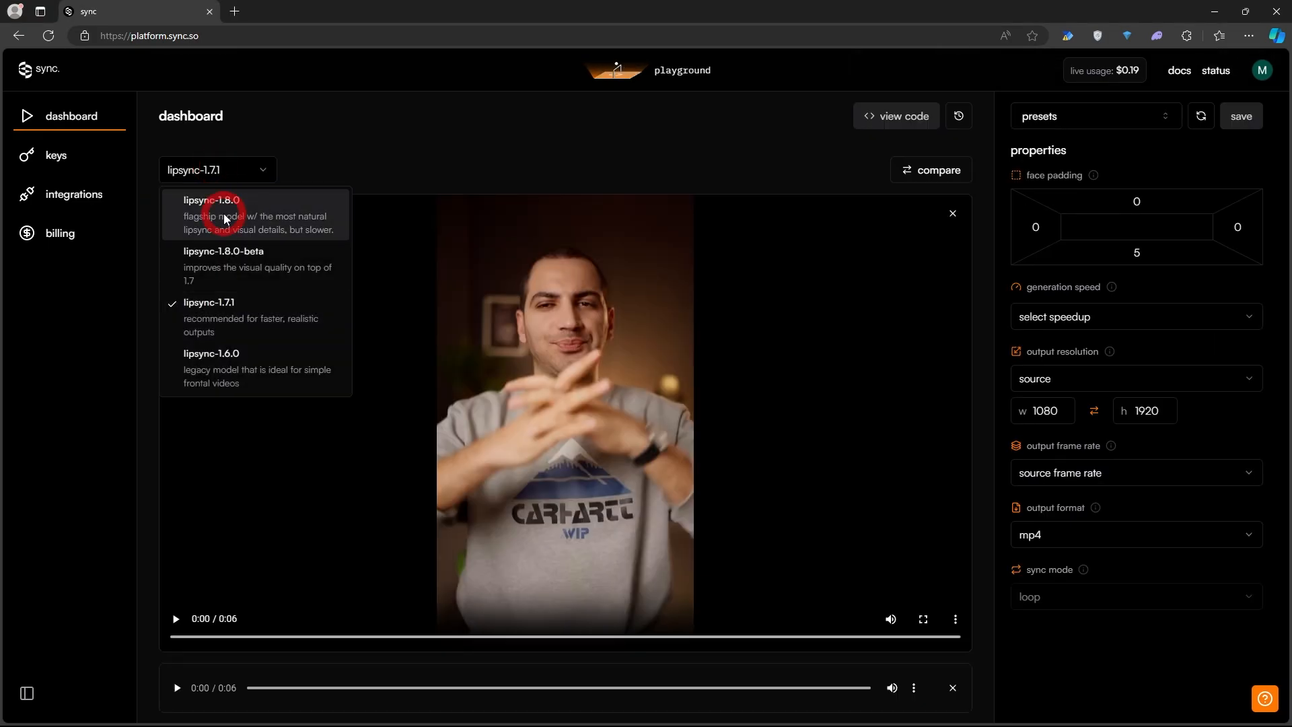
scroll(616, 337, down, 1)
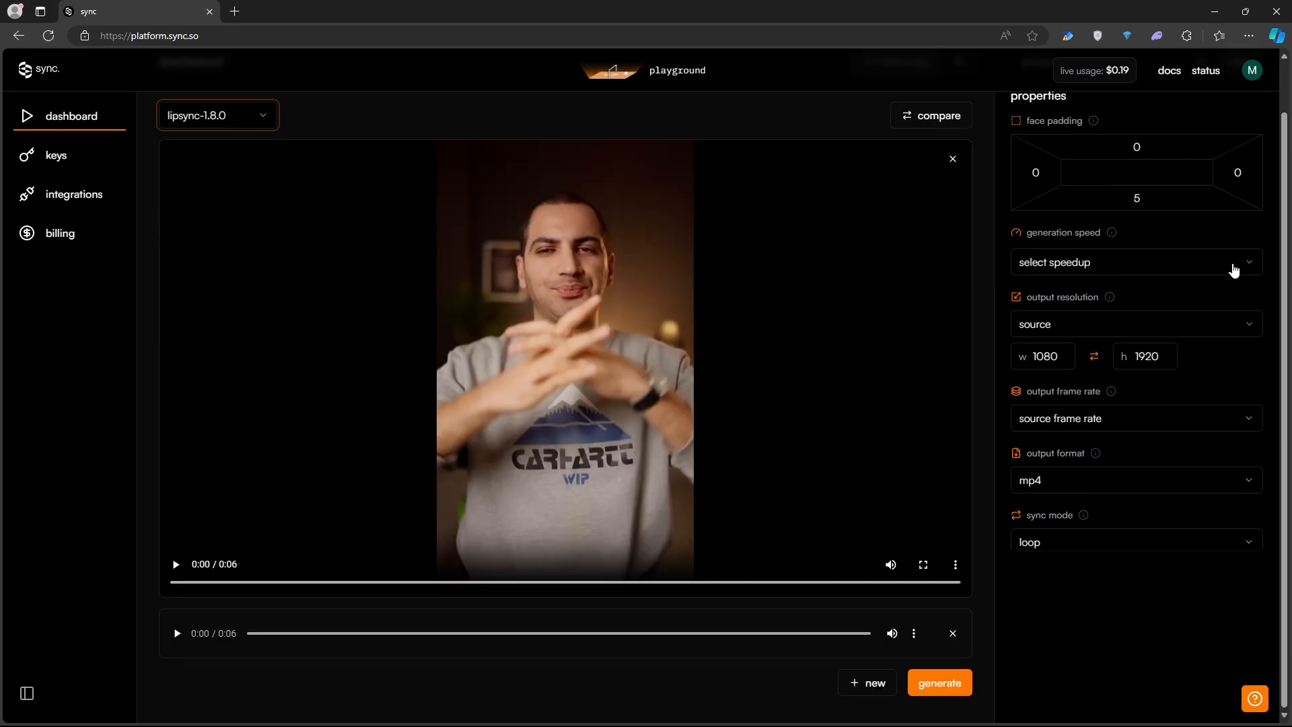
- Review the available generation speeds and output resolutions without changing either setting
click(1104, 269)
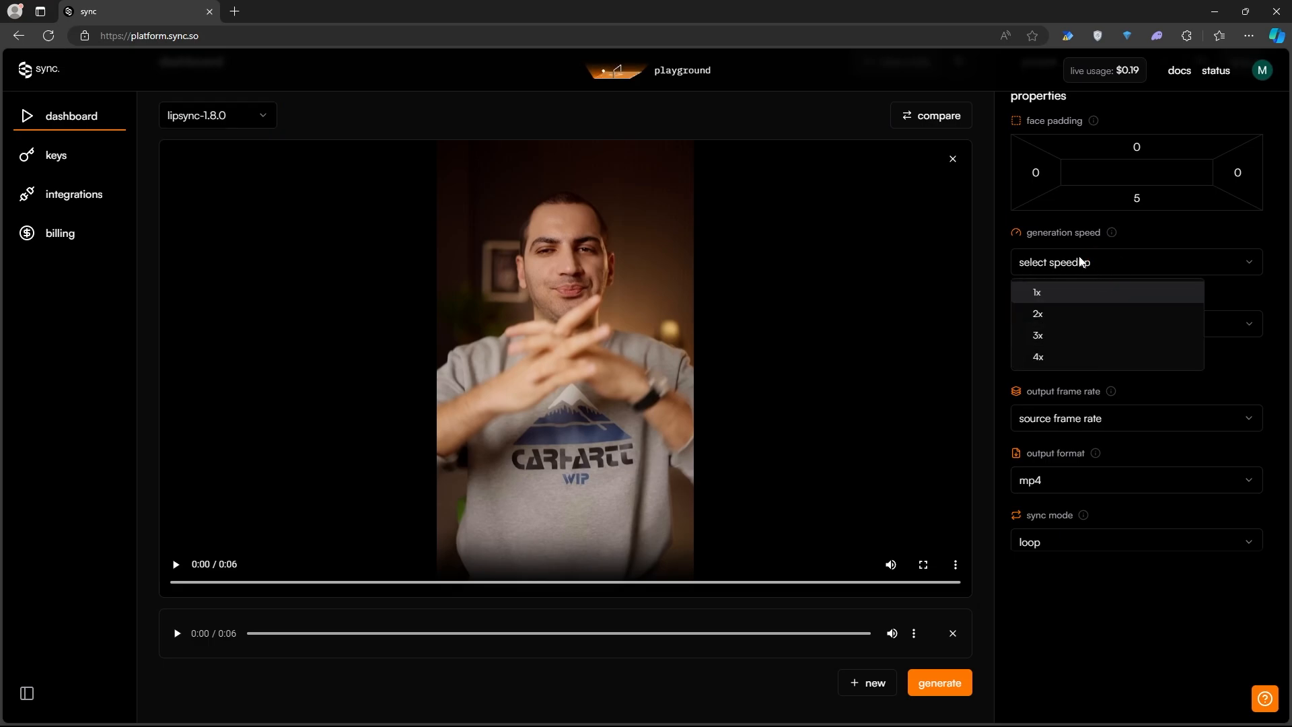
click(1077, 261)
click(1079, 324)
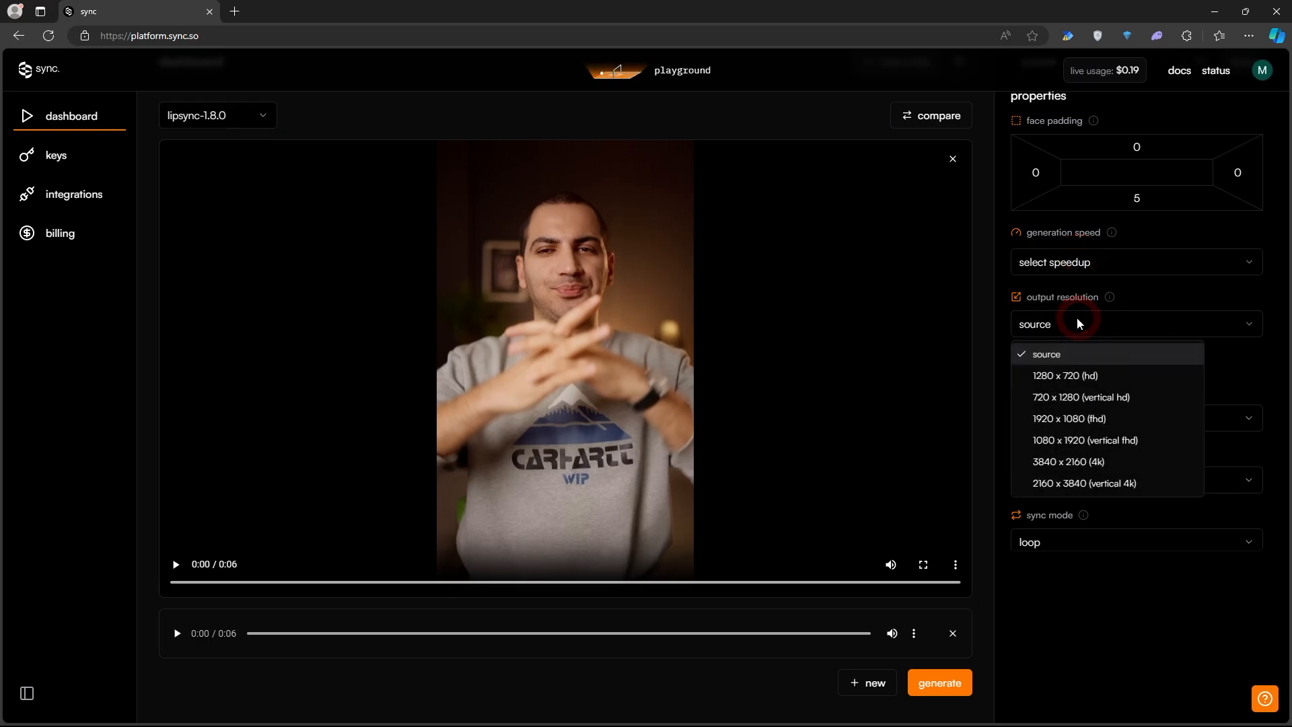
click(1062, 328)
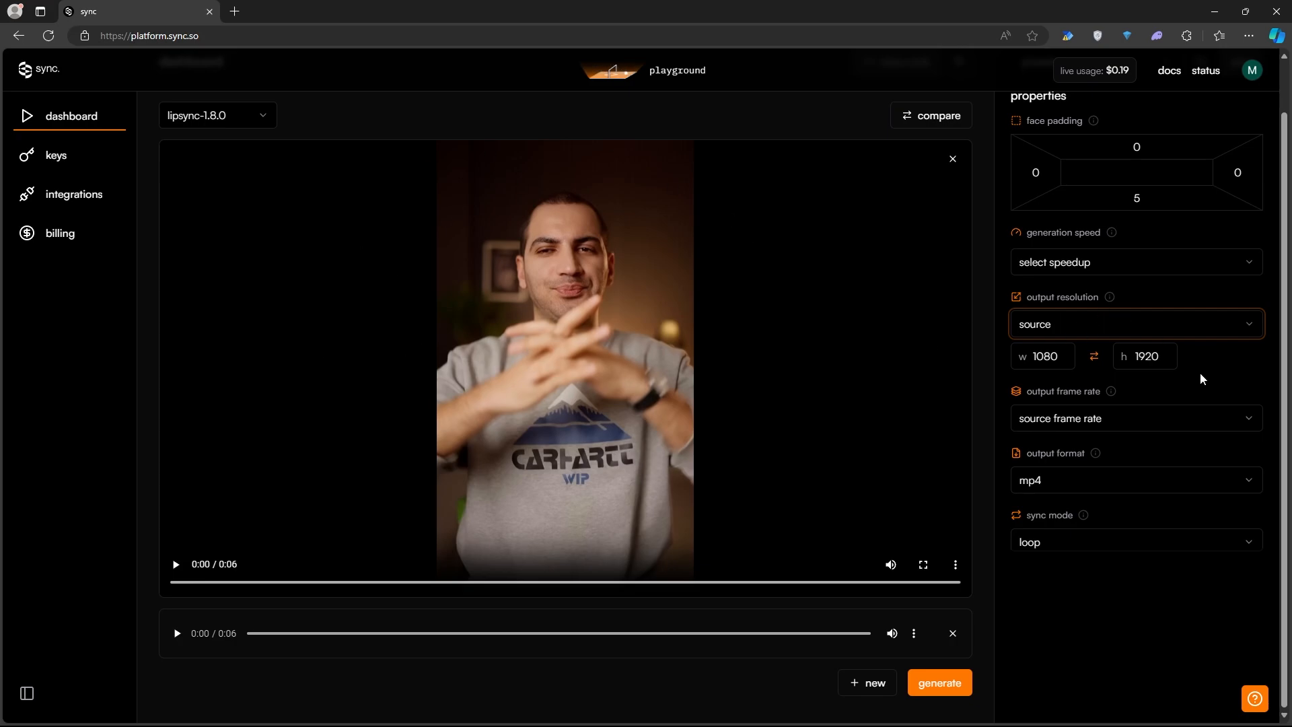
- Generate the lipsync-1.8.0 video and download the result after playing it back
click(935, 686)
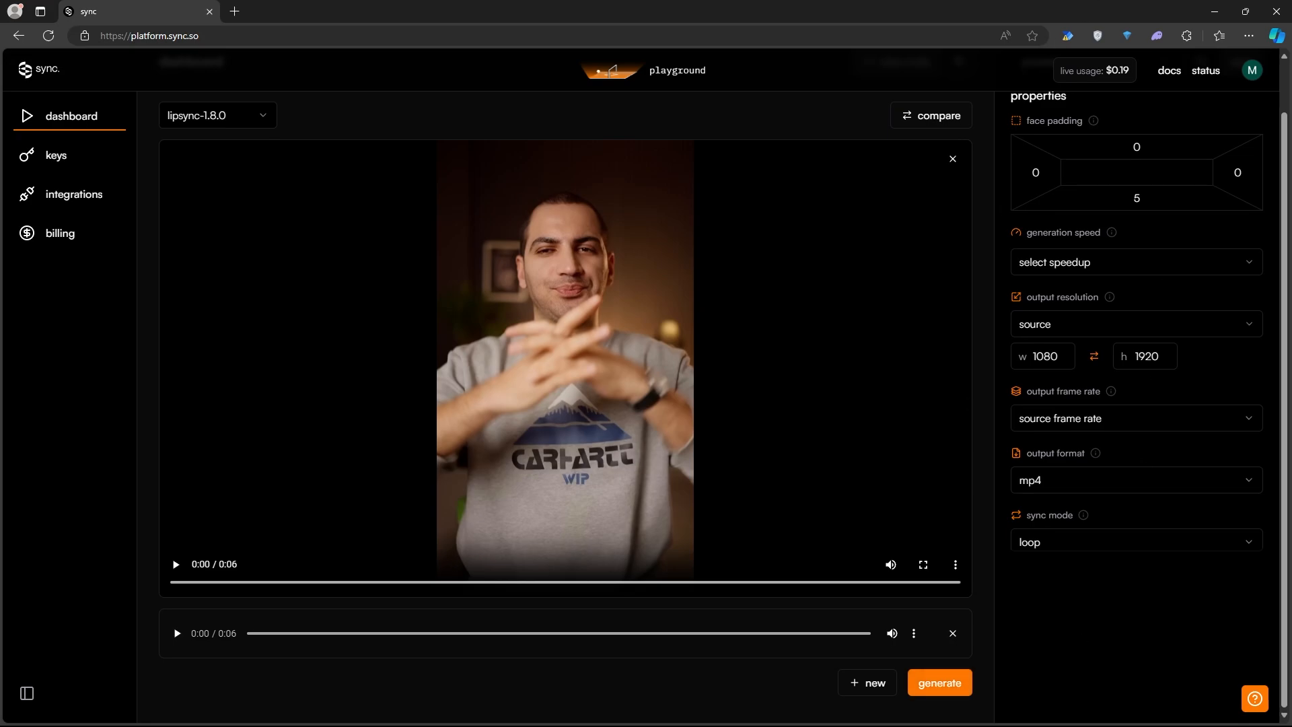
click(961, 674)
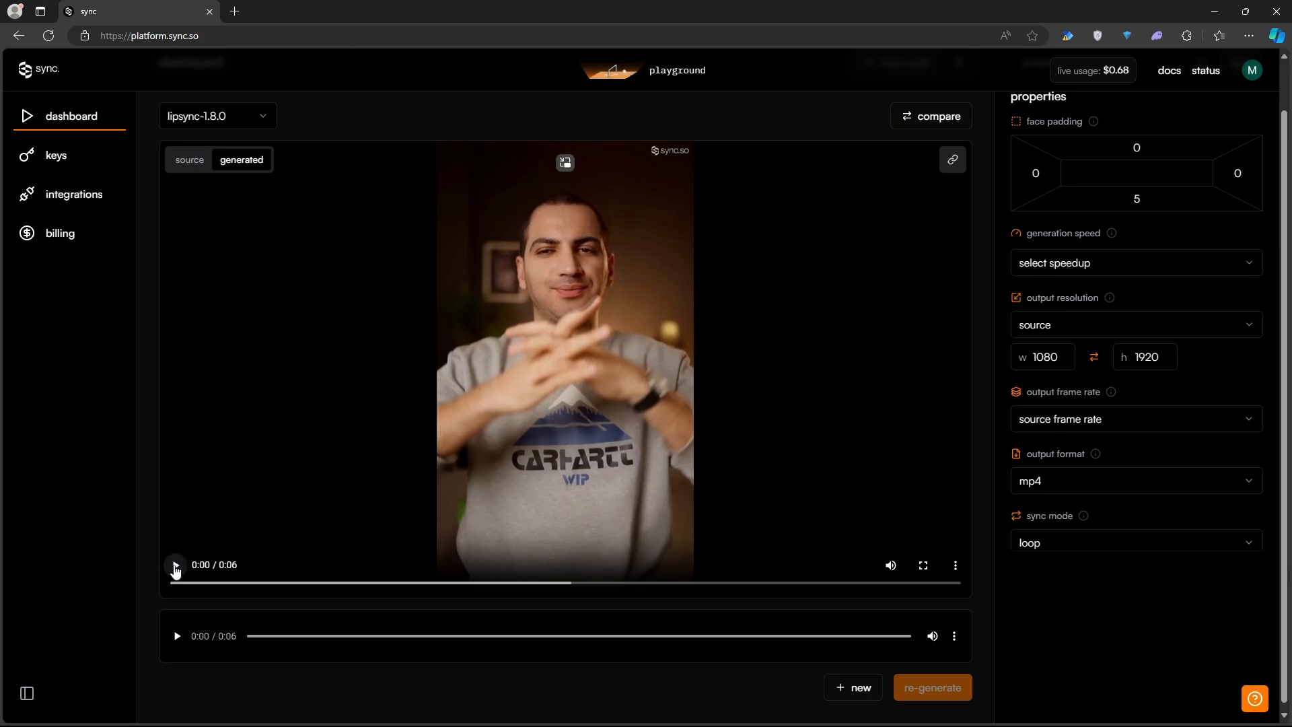
click(176, 566)
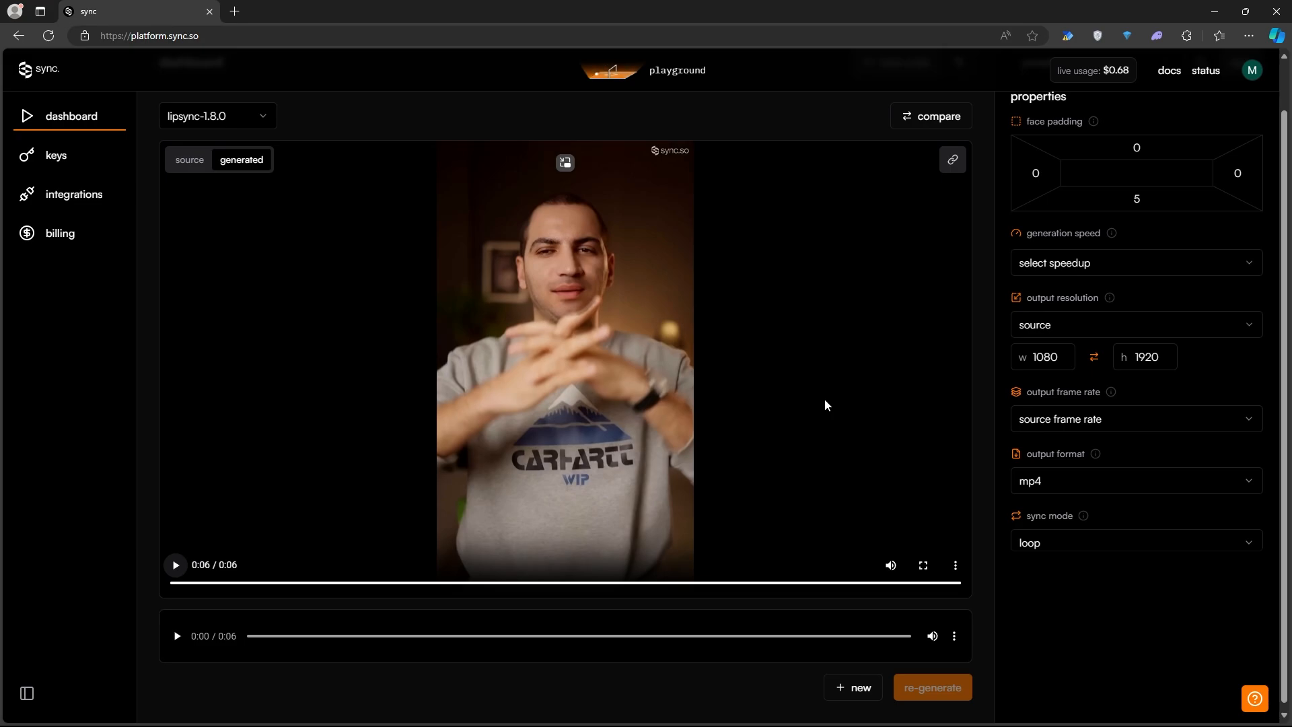
click(955, 565)
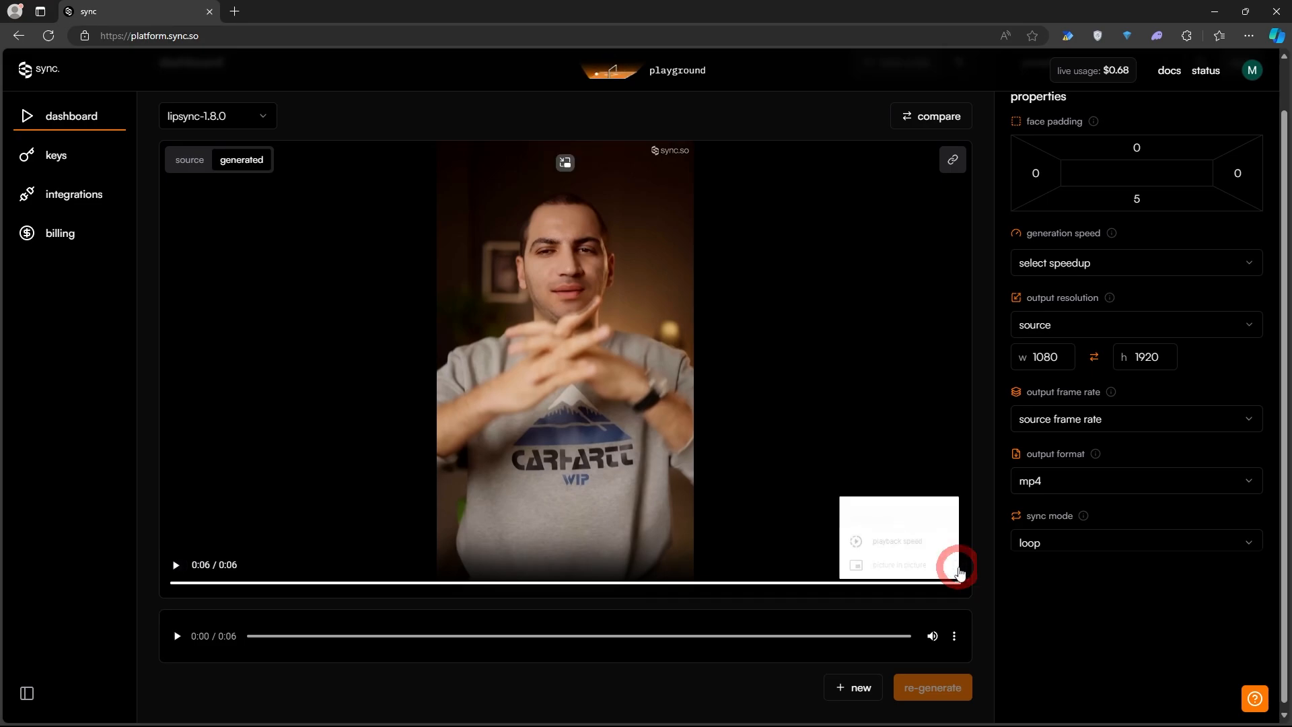
click(876, 504)
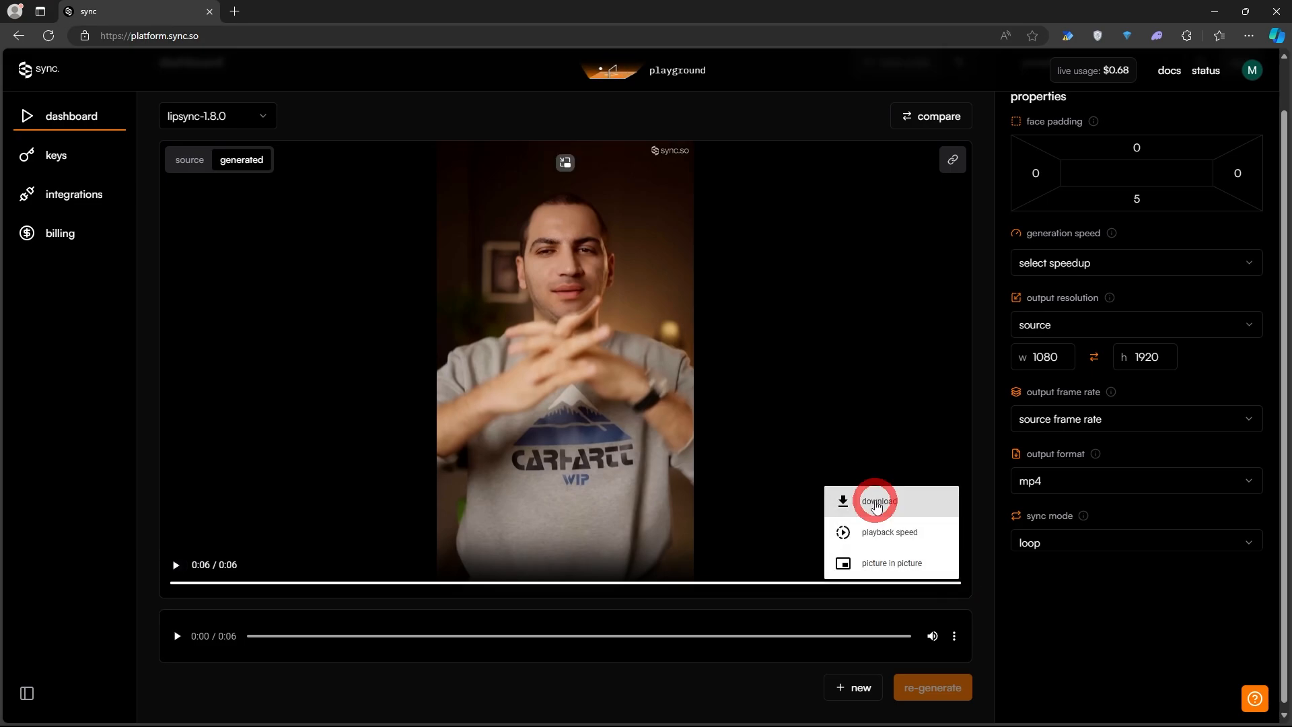
- Change the model to lipsync-1.6.0 and re-generate the lipsynced video
click(214, 119)
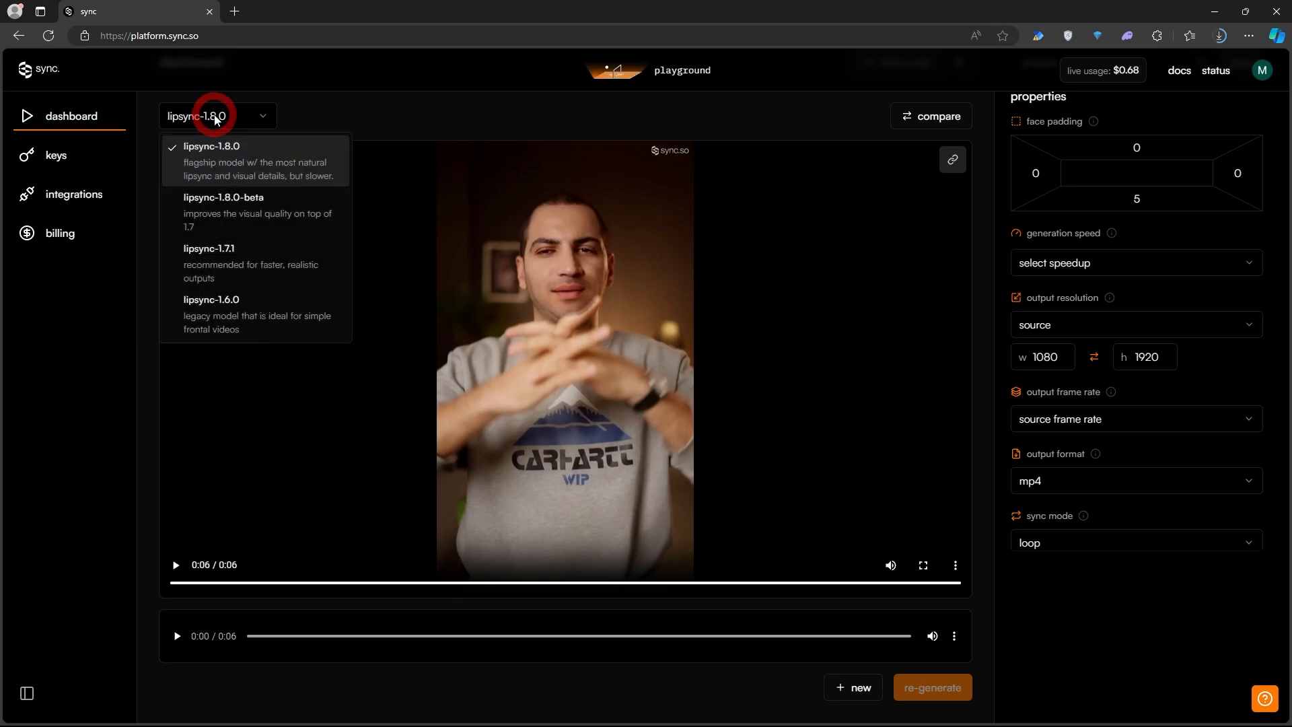
click(208, 316)
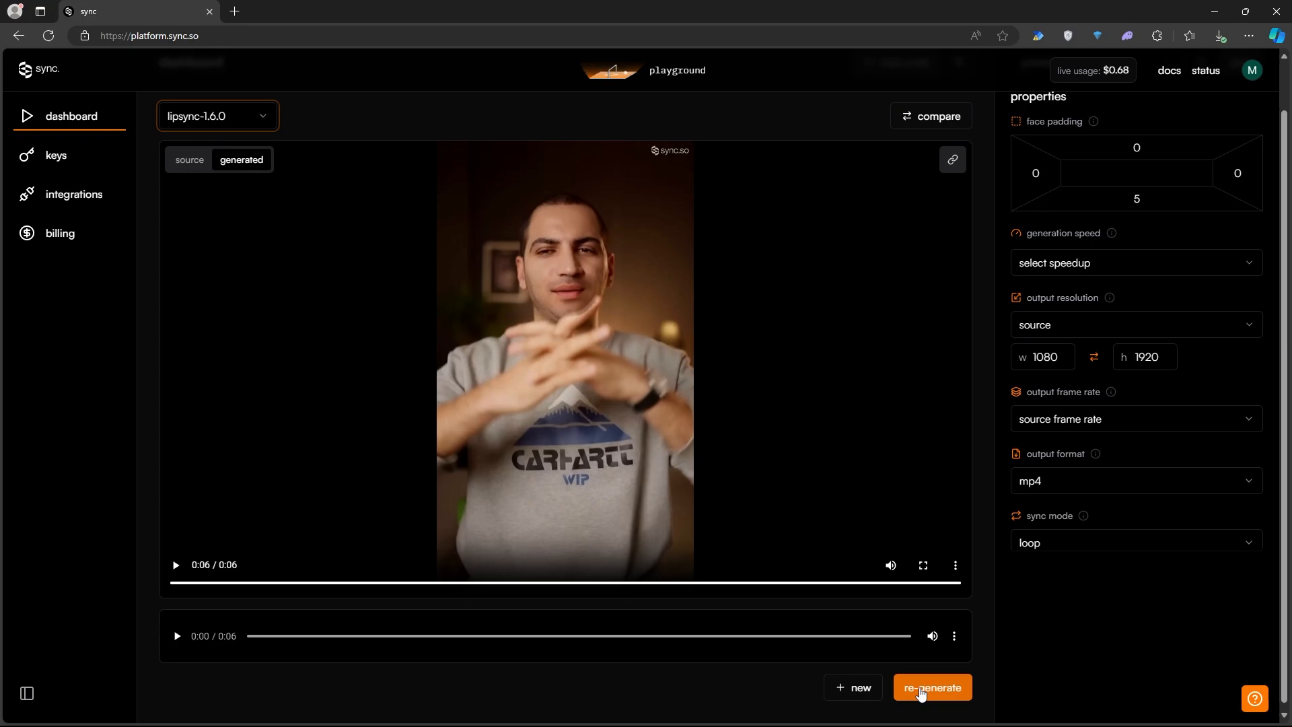
click(922, 693)
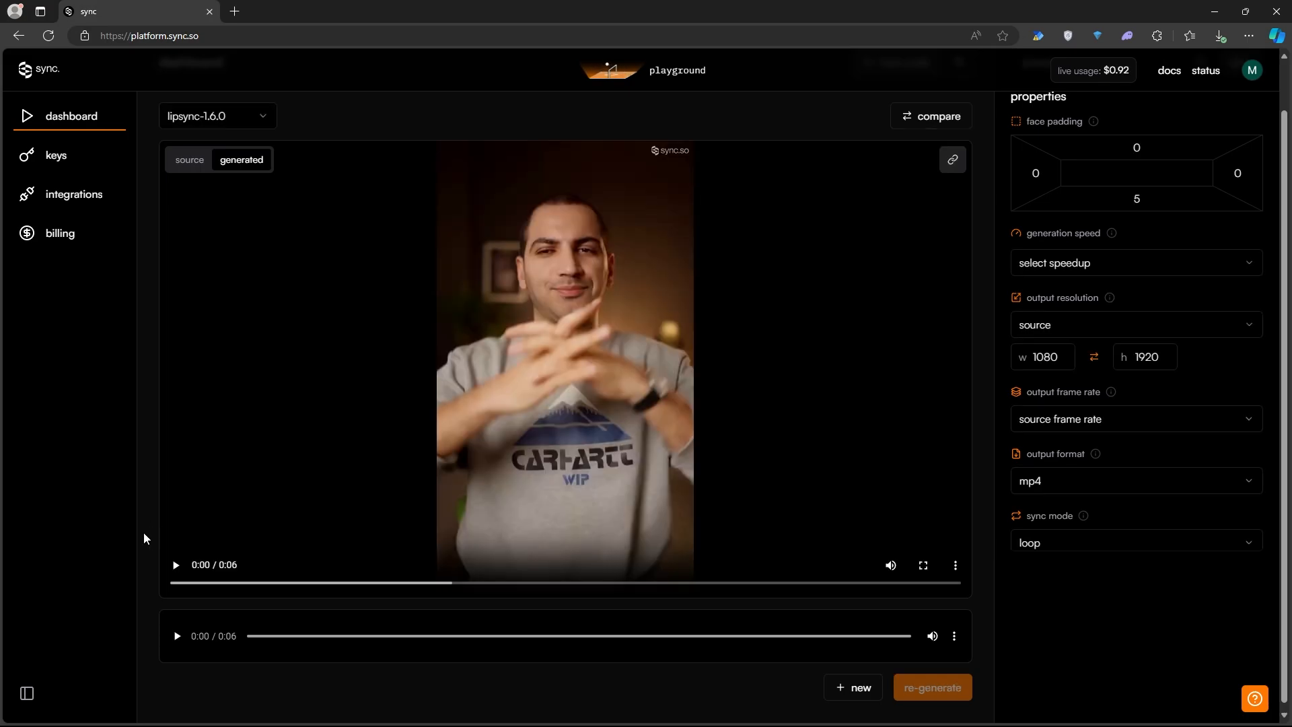
- Play the lipsync-1.6.0 result twice to check the mouth movement, and download the video
click(174, 565)
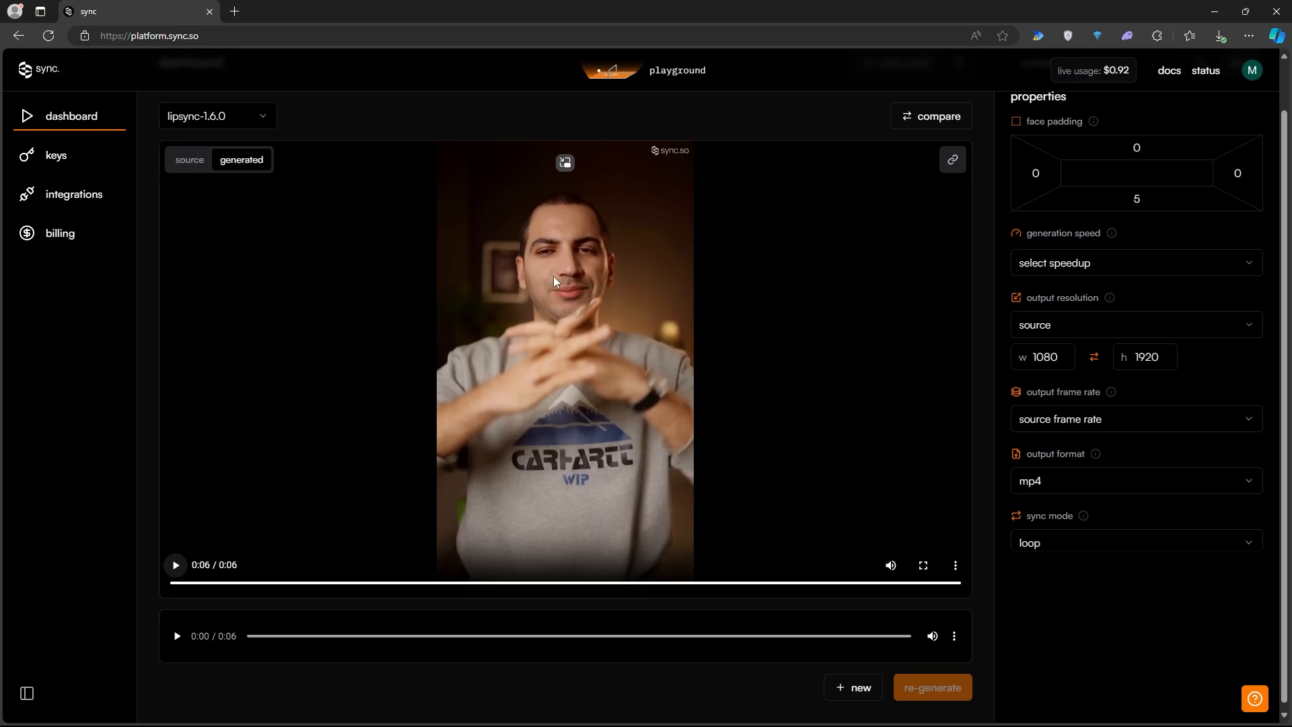
click(176, 565)
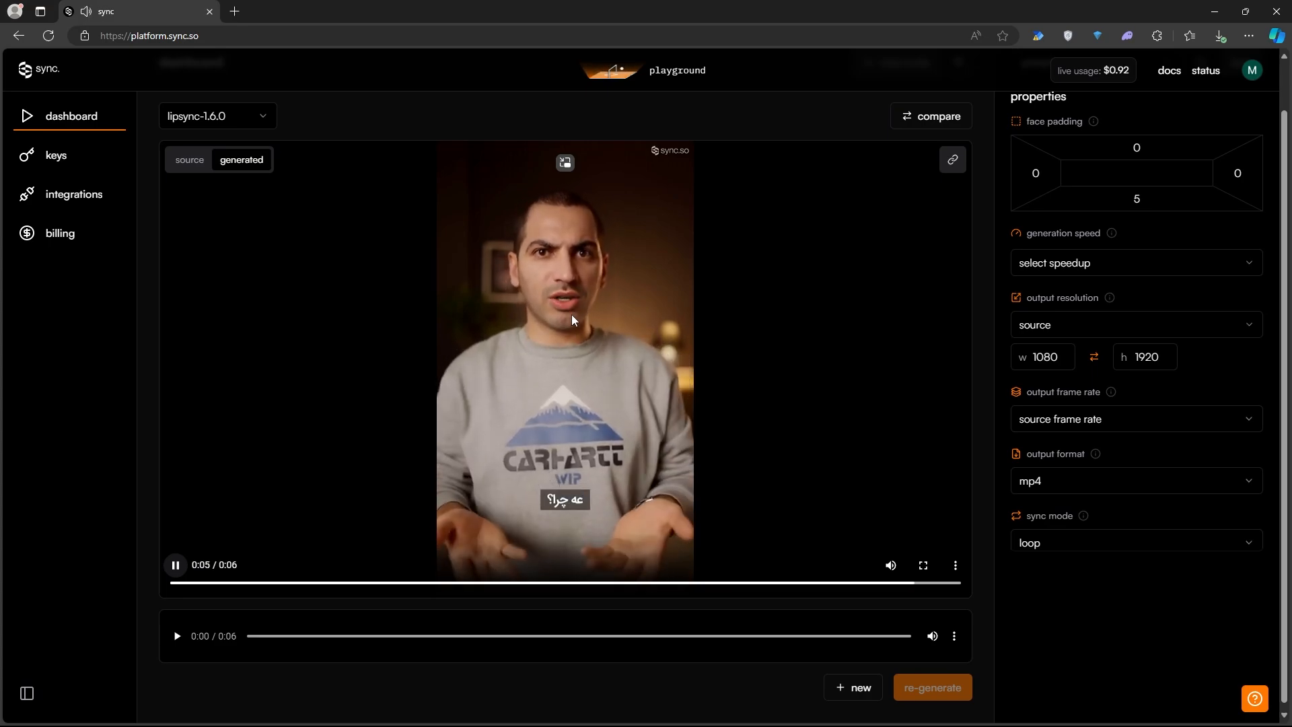
click(956, 565)
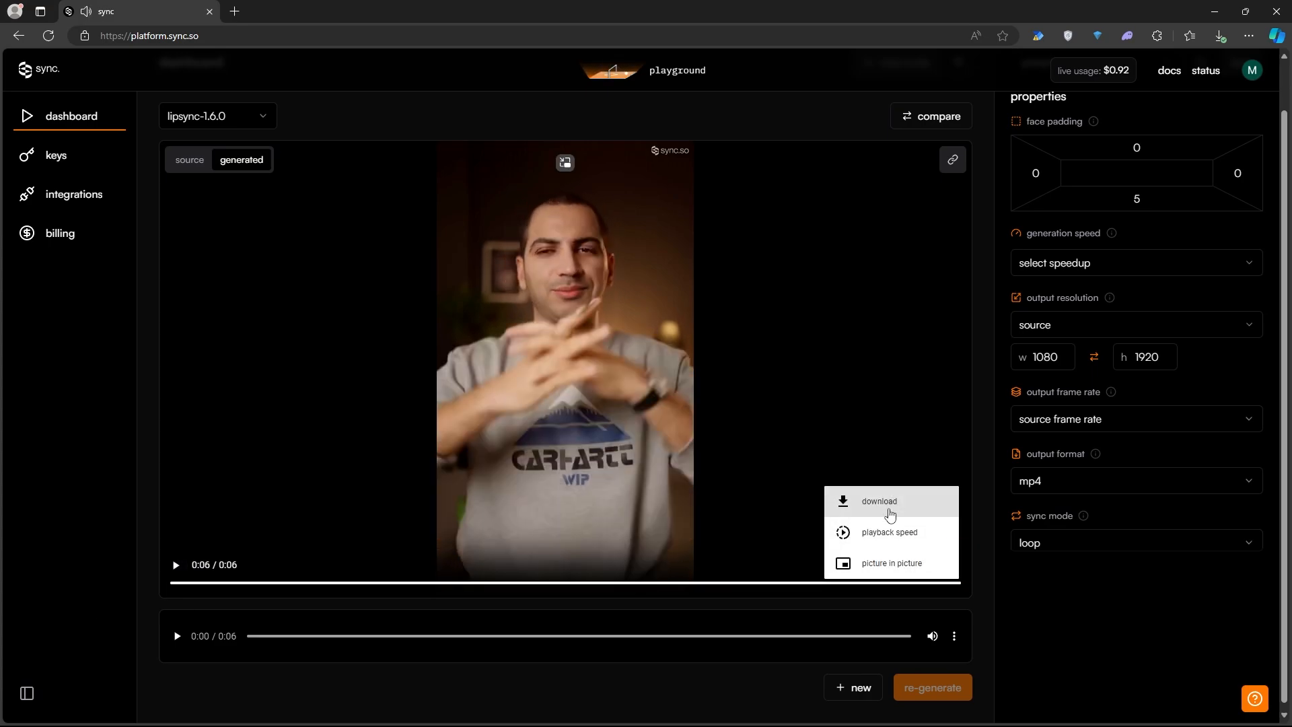
click(891, 509)
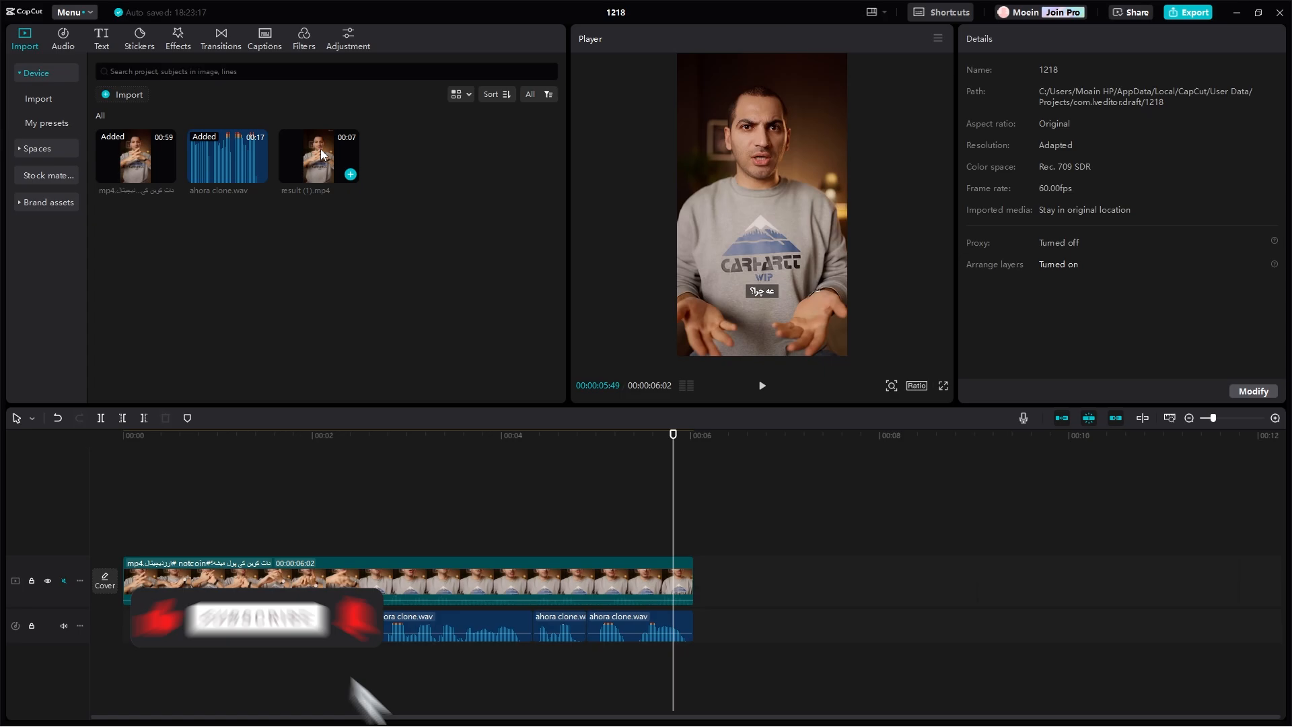
- In CapCut, place result (1).mp4 on a track above the original video and trim its end to 00:00:06:02
drag(320, 217, 127, 527)
drag(699, 526, 692, 527)
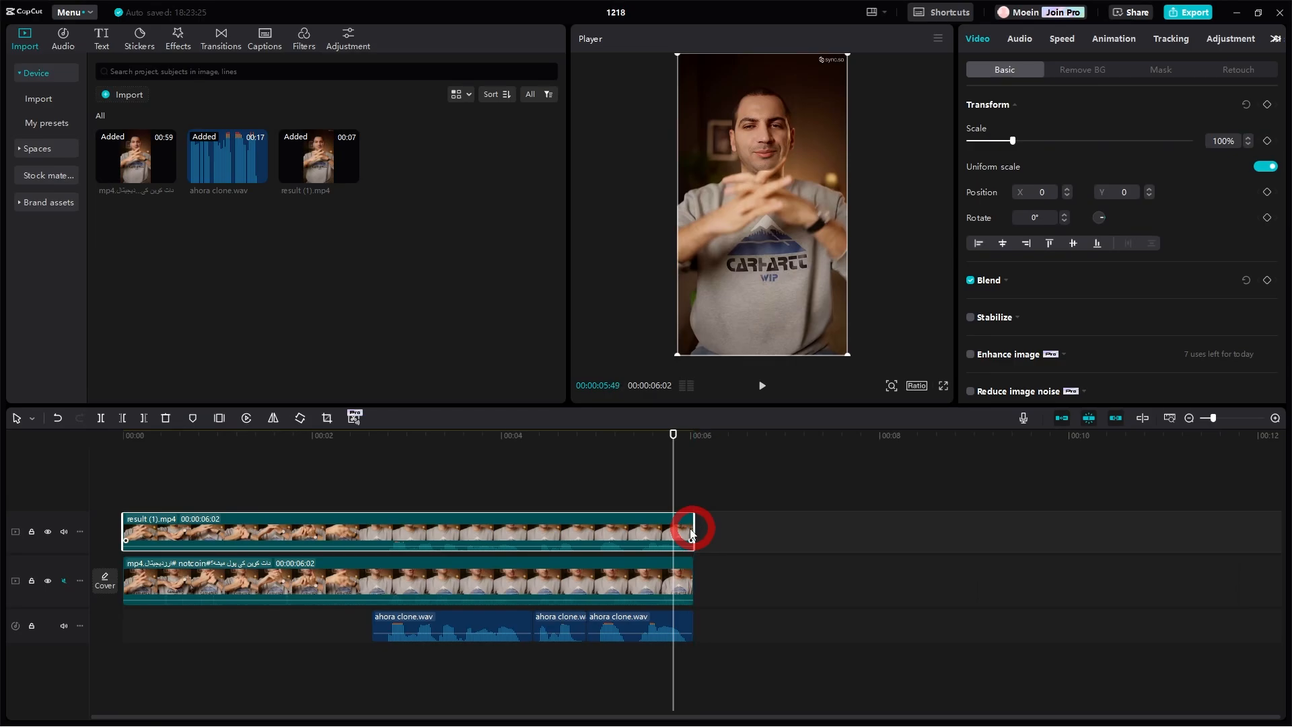
- Trim the start of result (1).mp4 to where the cloned audio begins, and unmute the original video's track
drag(124, 528, 371, 535)
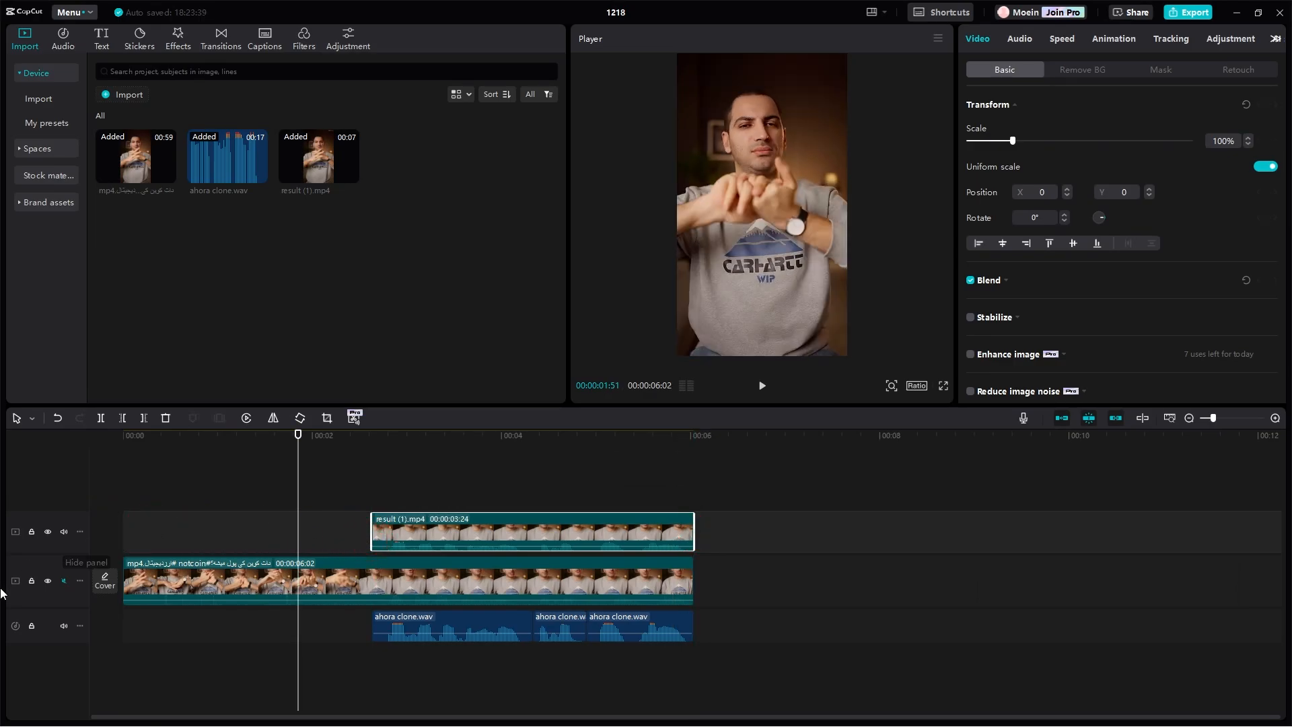
click(63, 582)
click(64, 580)
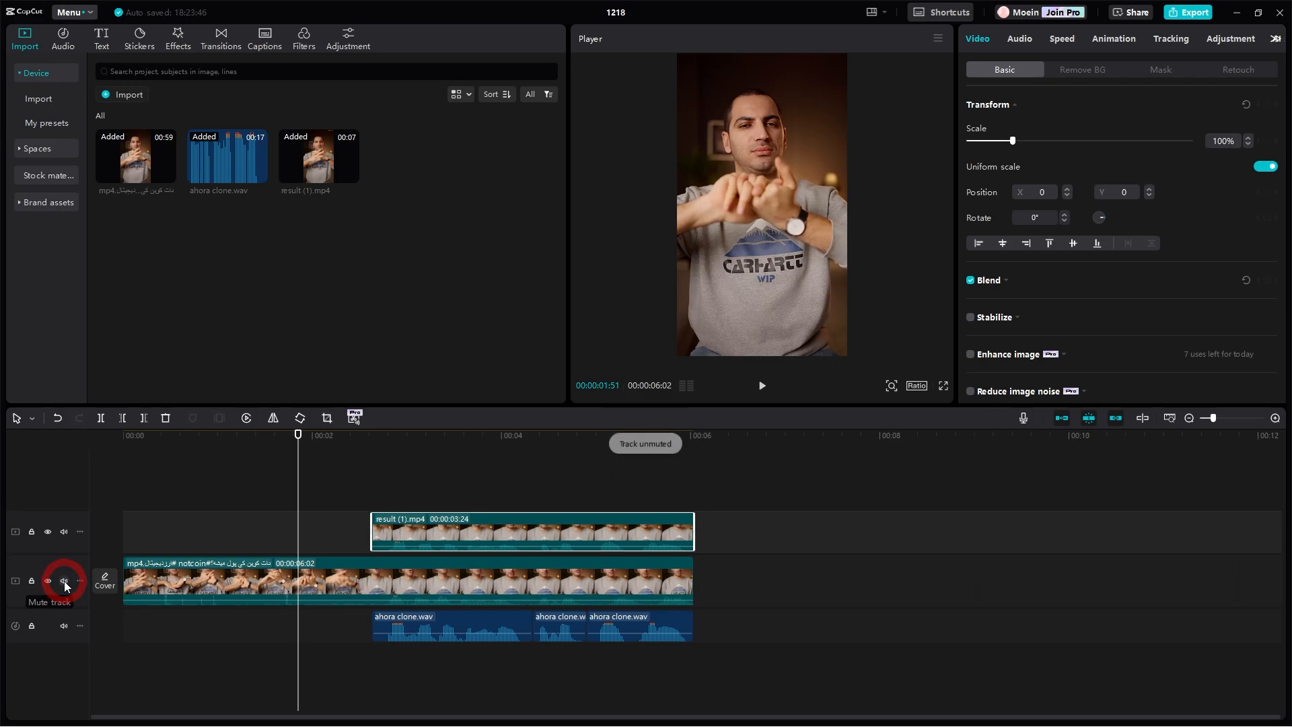
- Shorten the original clip to 00:00:02:38 so it ends where result (1).mp4 starts, and mute the result (1).mp4 track
drag(693, 570, 372, 570)
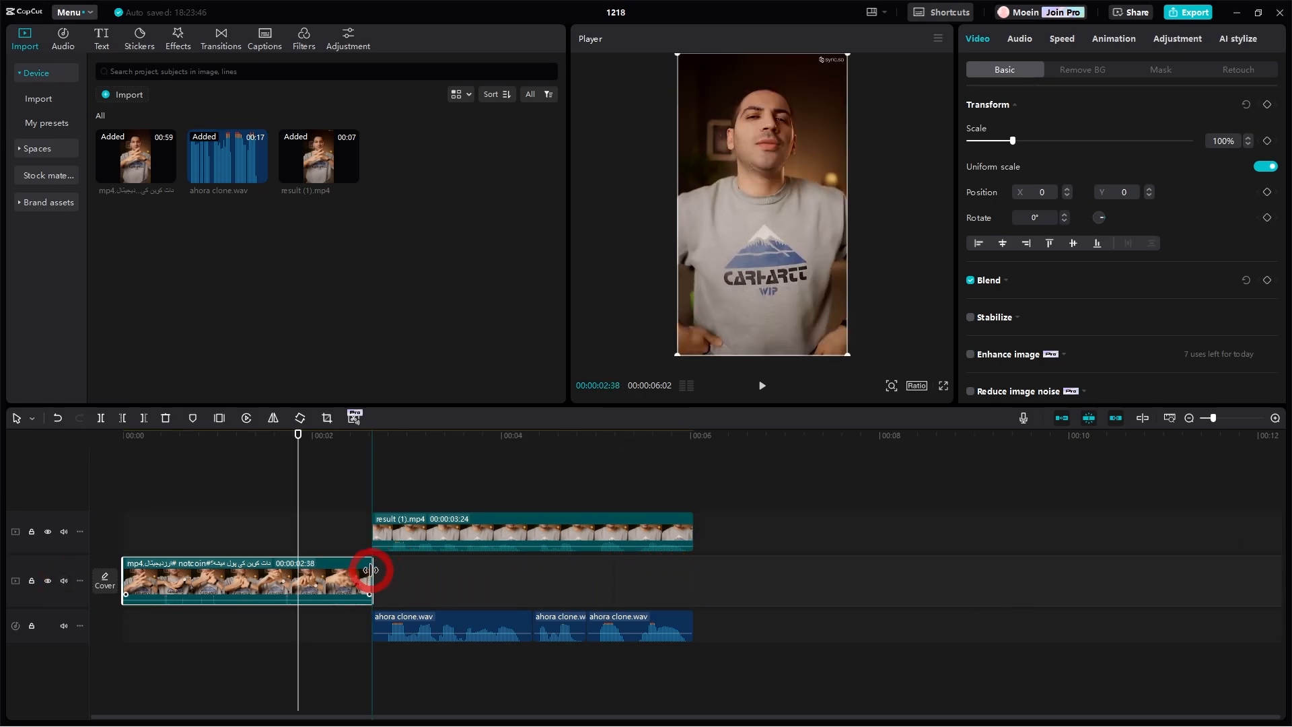
drag(369, 451, 298, 461)
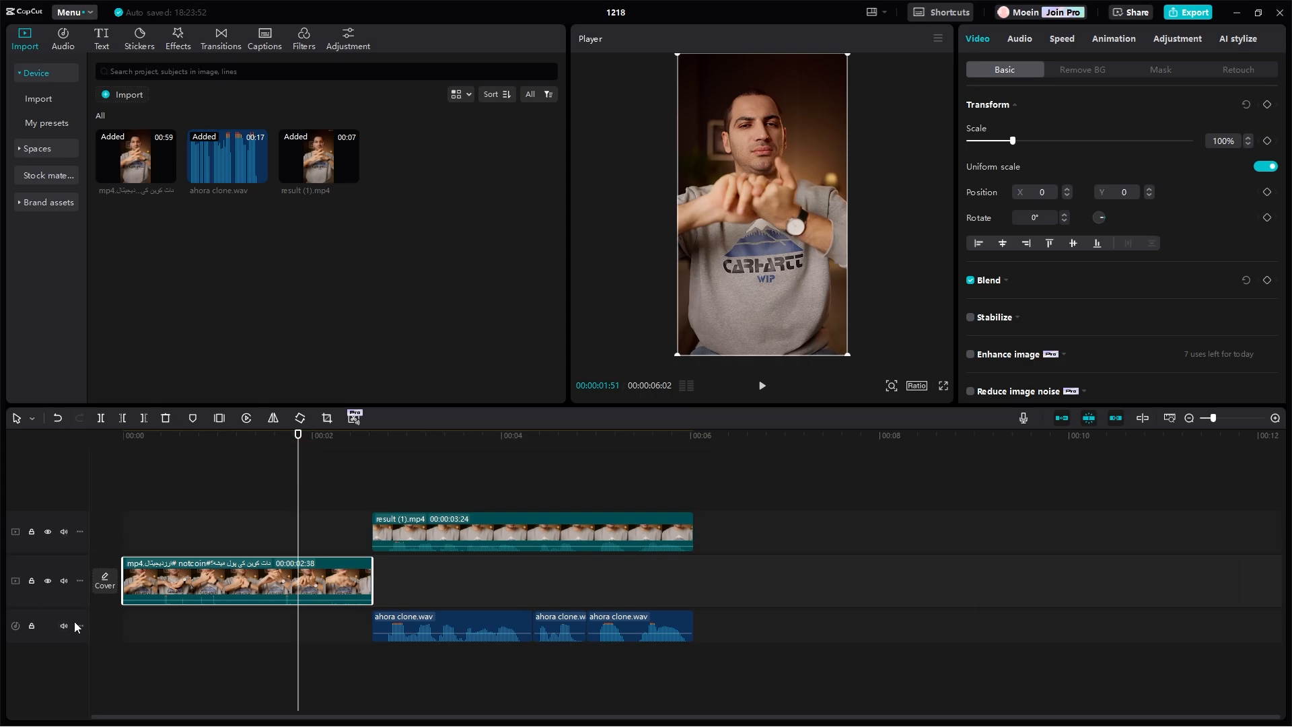
click(64, 531)
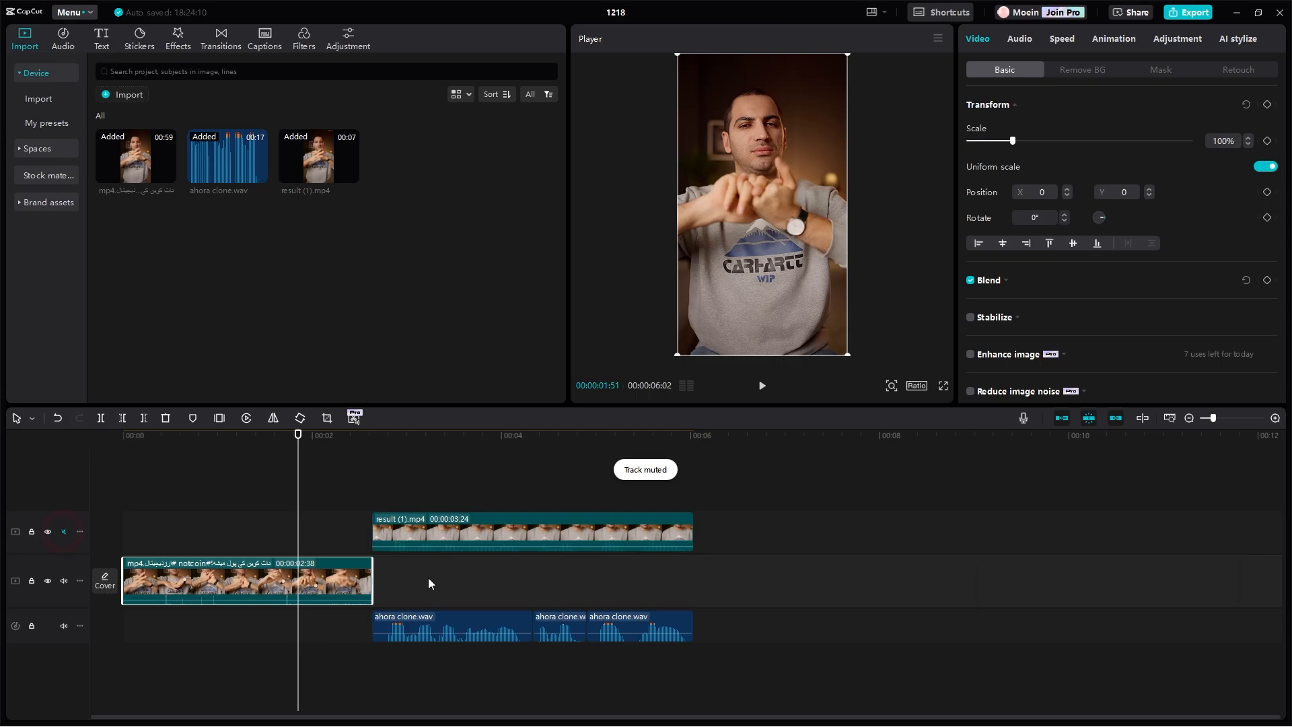
- Play the timeline from 00:00:01:51 across the cut to 00:00:05:53 and inspect the sync.so watermark full screen
key(space)
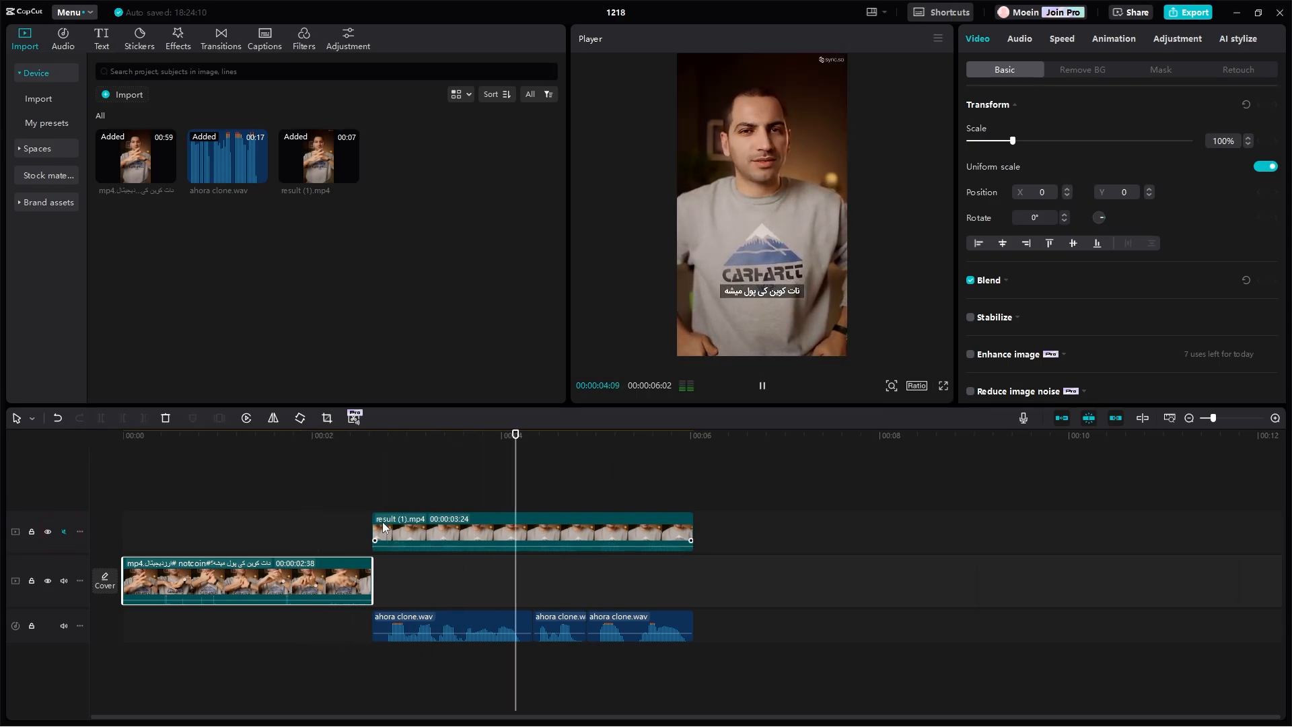
key(space)
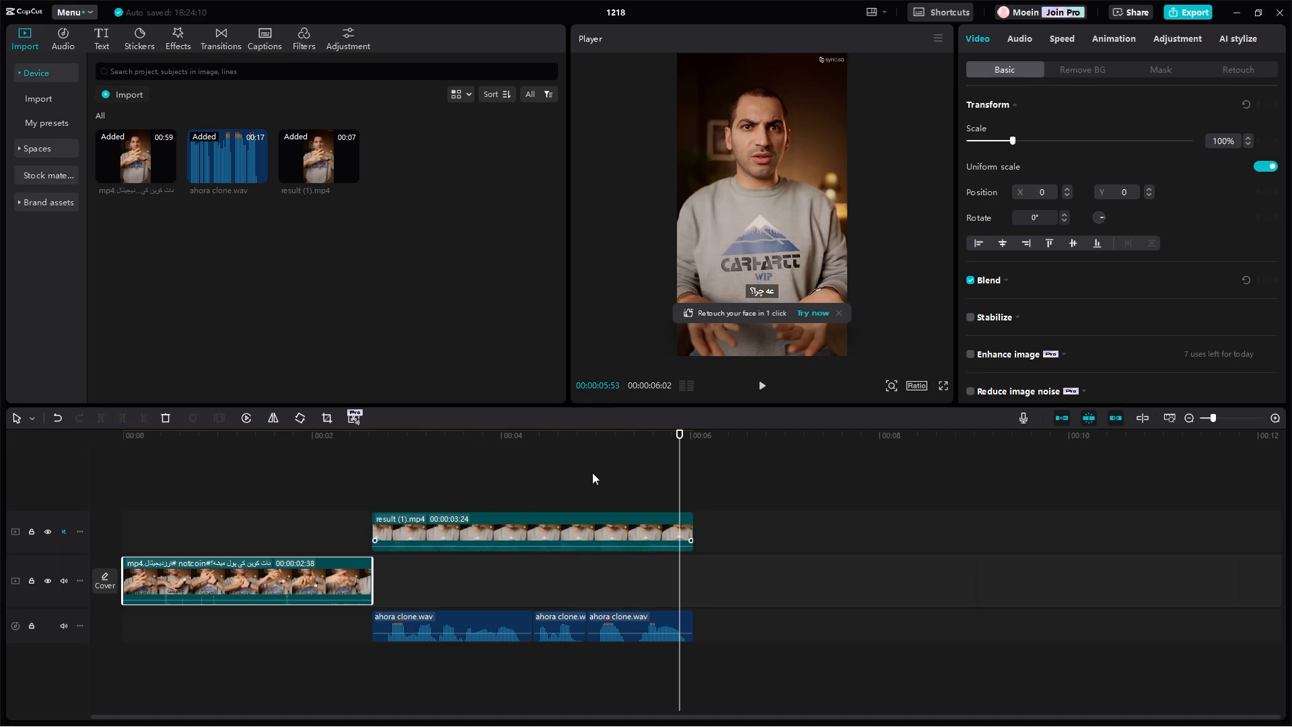
click(603, 310)
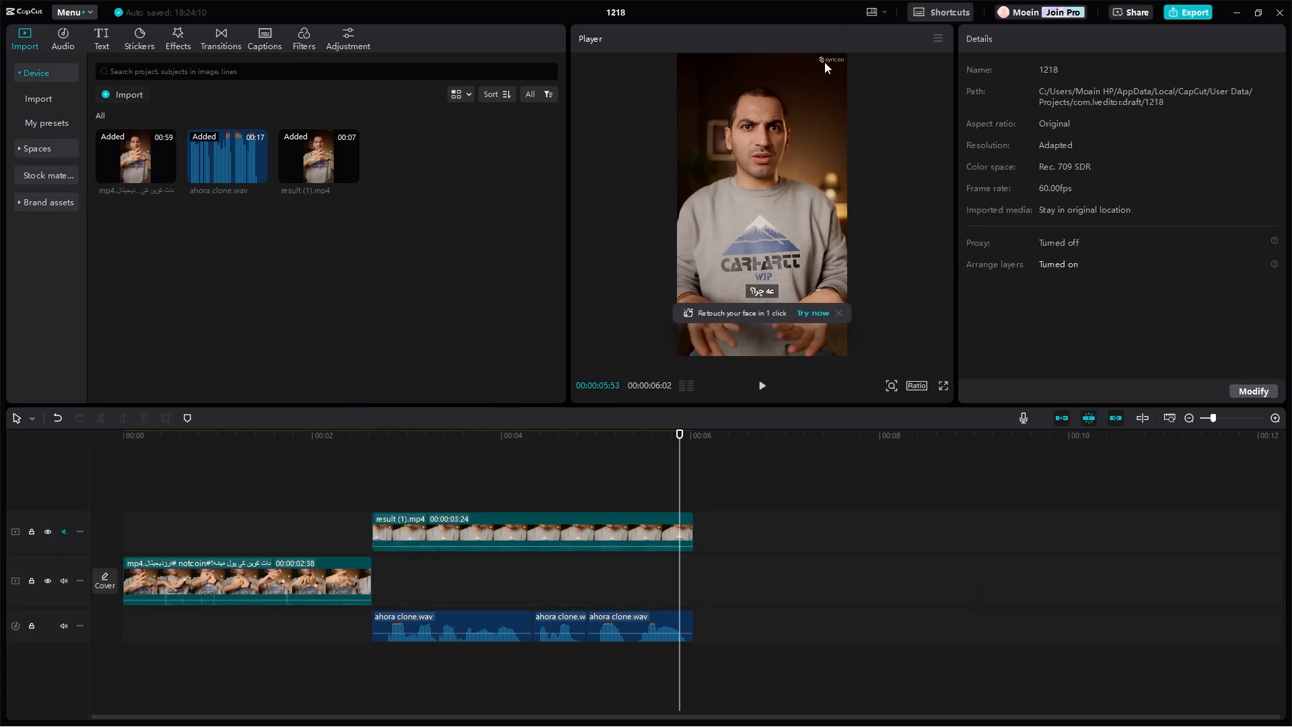
click(944, 386)
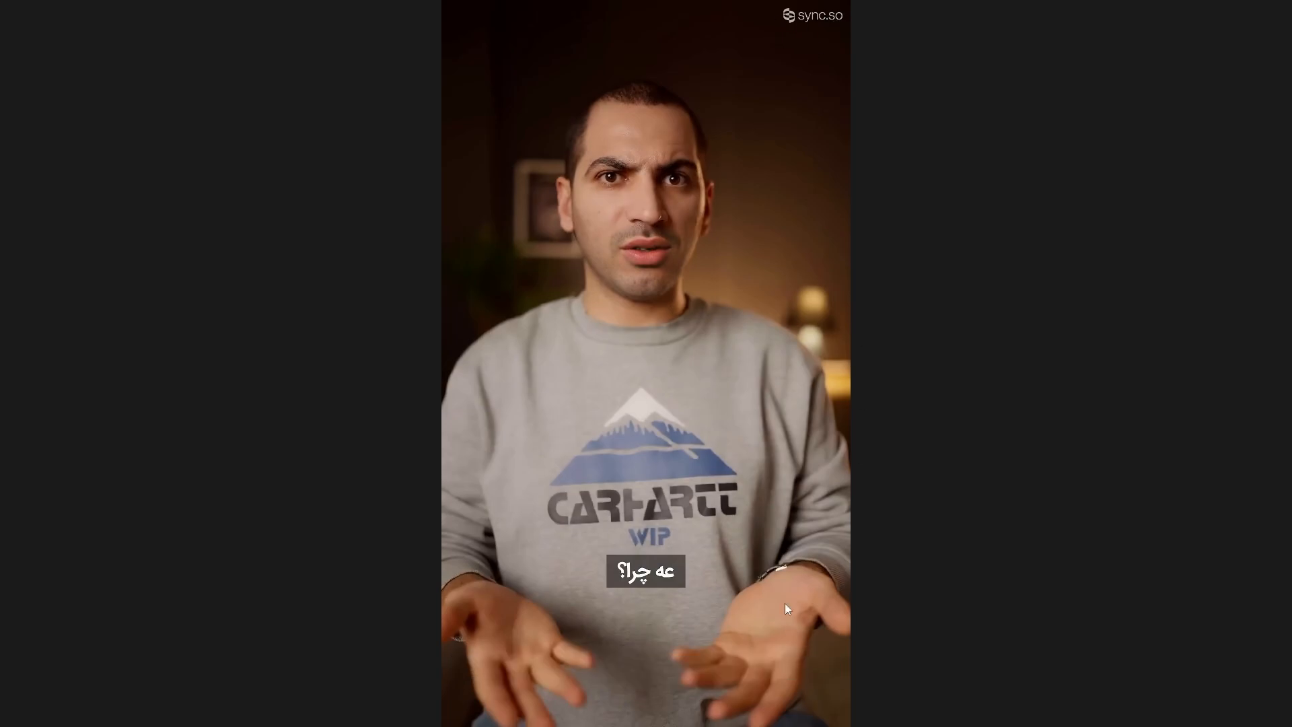
click(993, 385)
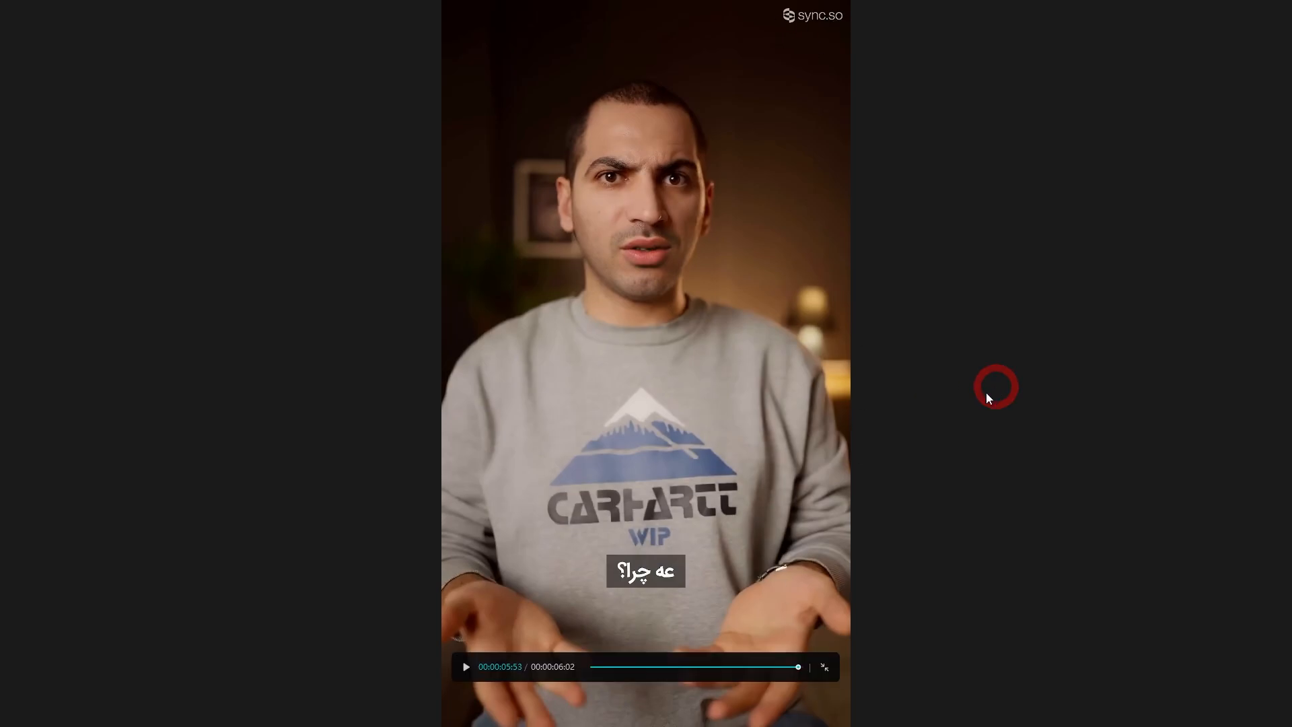
click(823, 668)
- Scale result (1).mp4 to 107% and adjust its position to push the sync.so watermark out of the frame
click(856, 363)
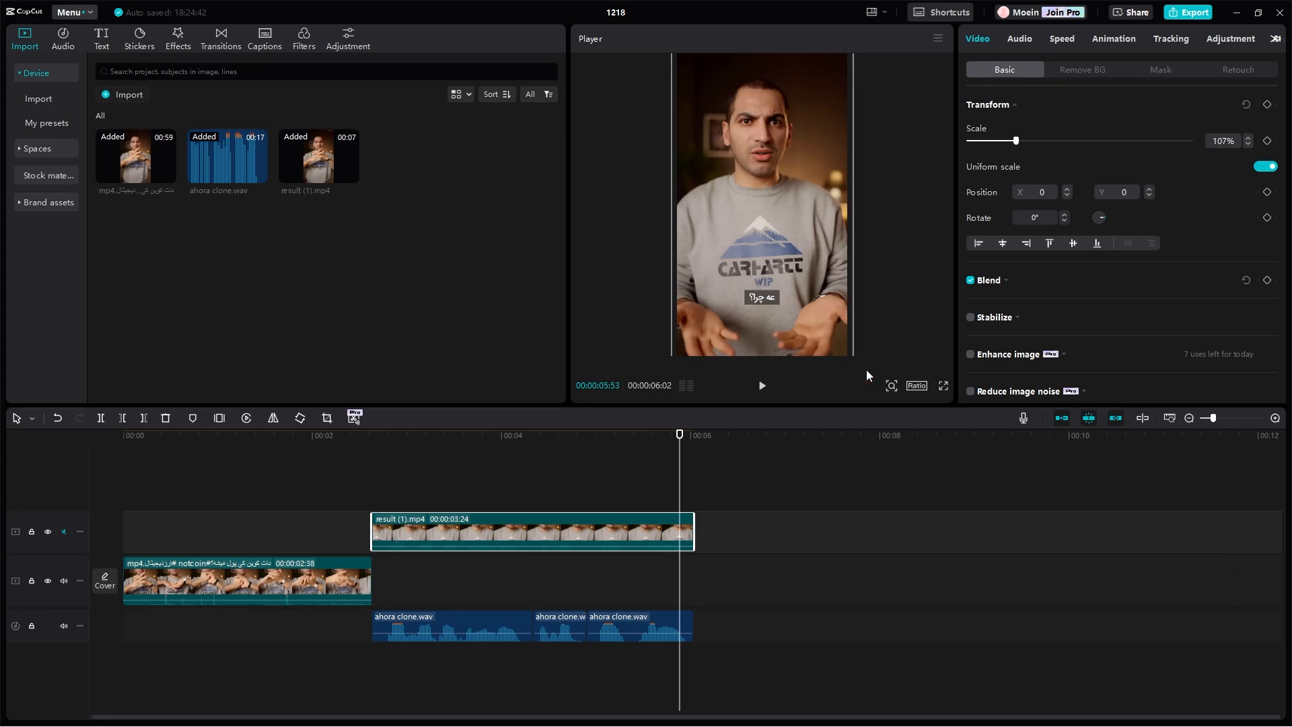
mouse_move(813, 136)
mouse_down()
mouse_move(813, 120)
mouse_move(808, 132)
mouse_up()
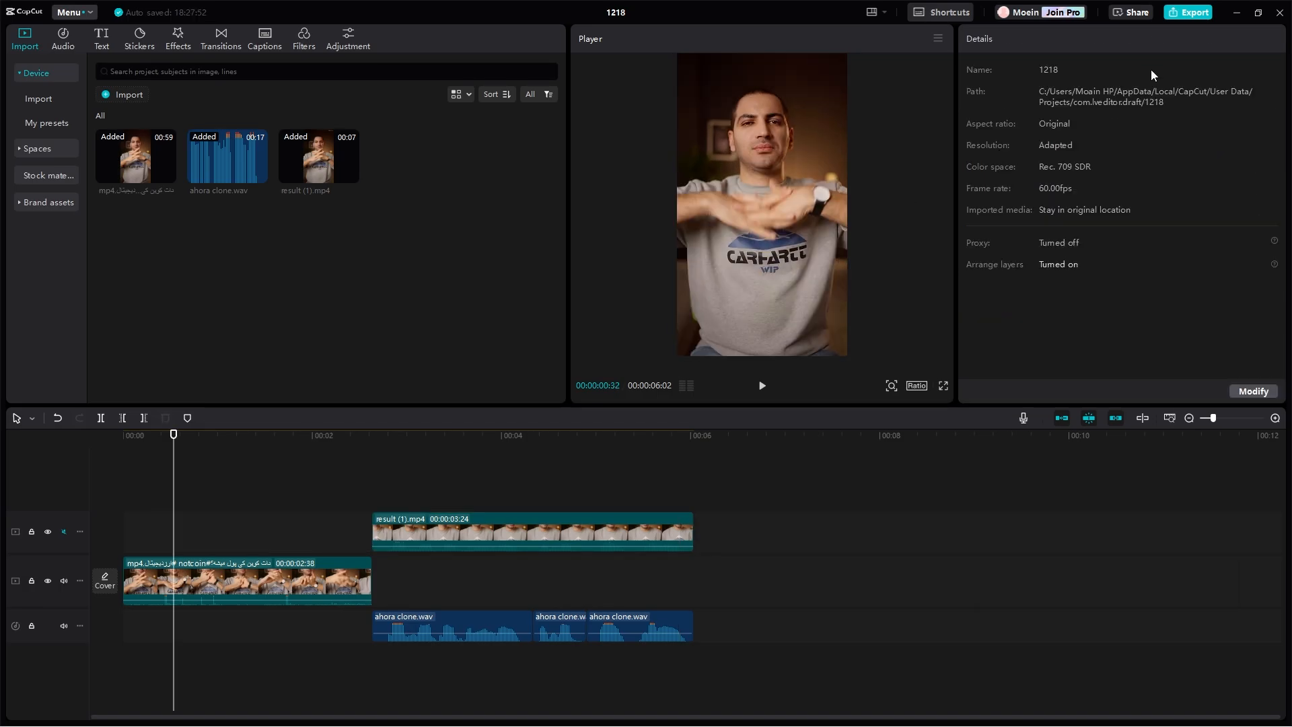
- Export the project as an mp4 video with the separate audio export turned off, and play back the finished video
click(1178, 12)
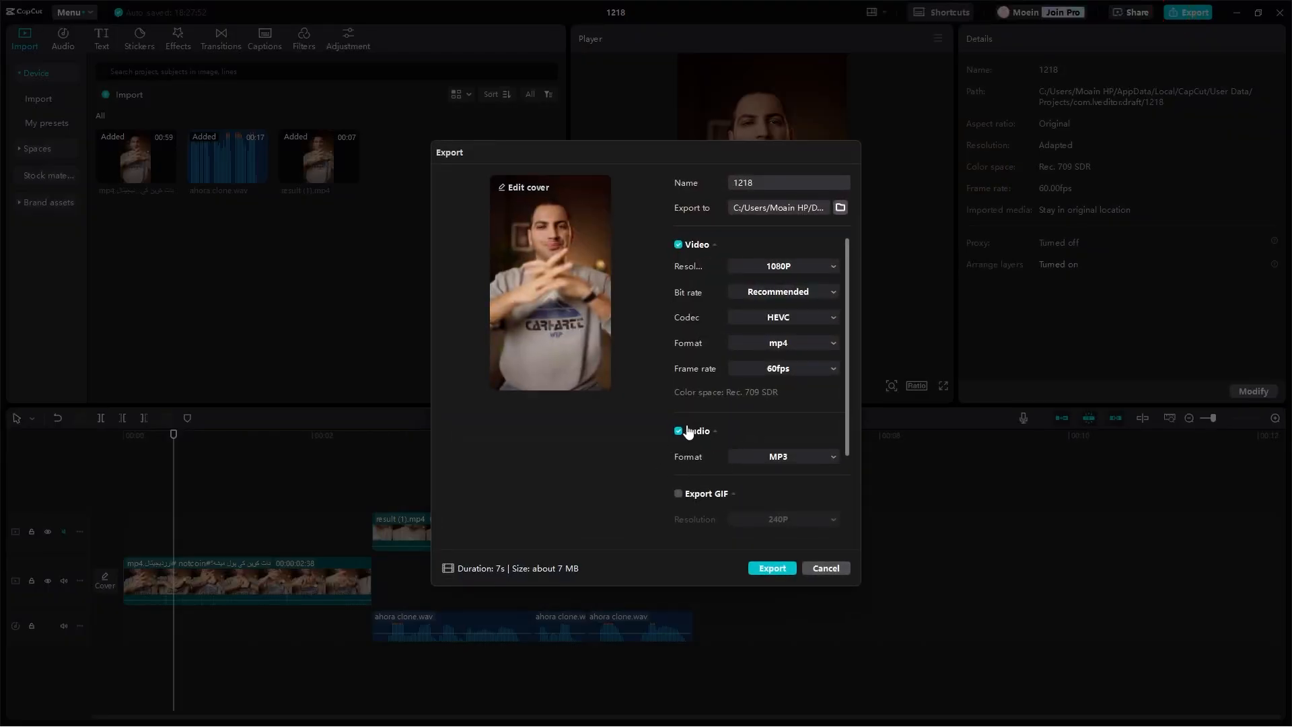
click(679, 430)
click(780, 571)
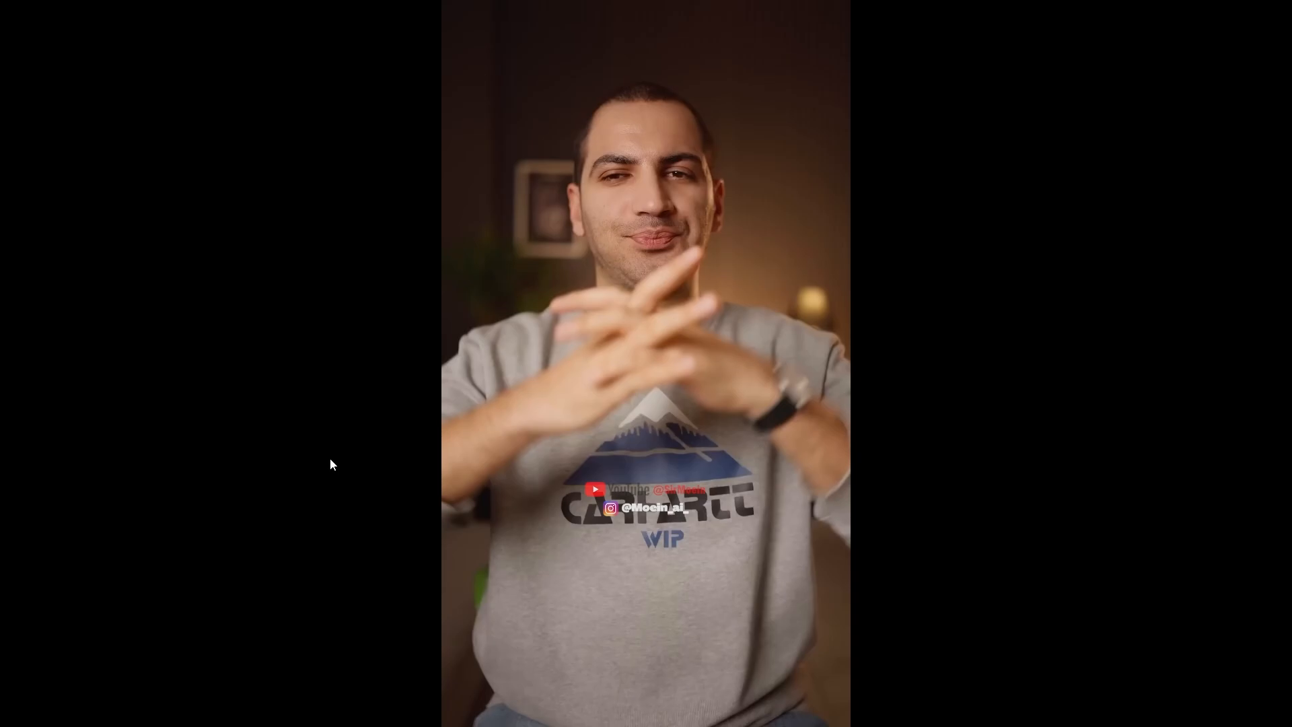
click(331, 458)
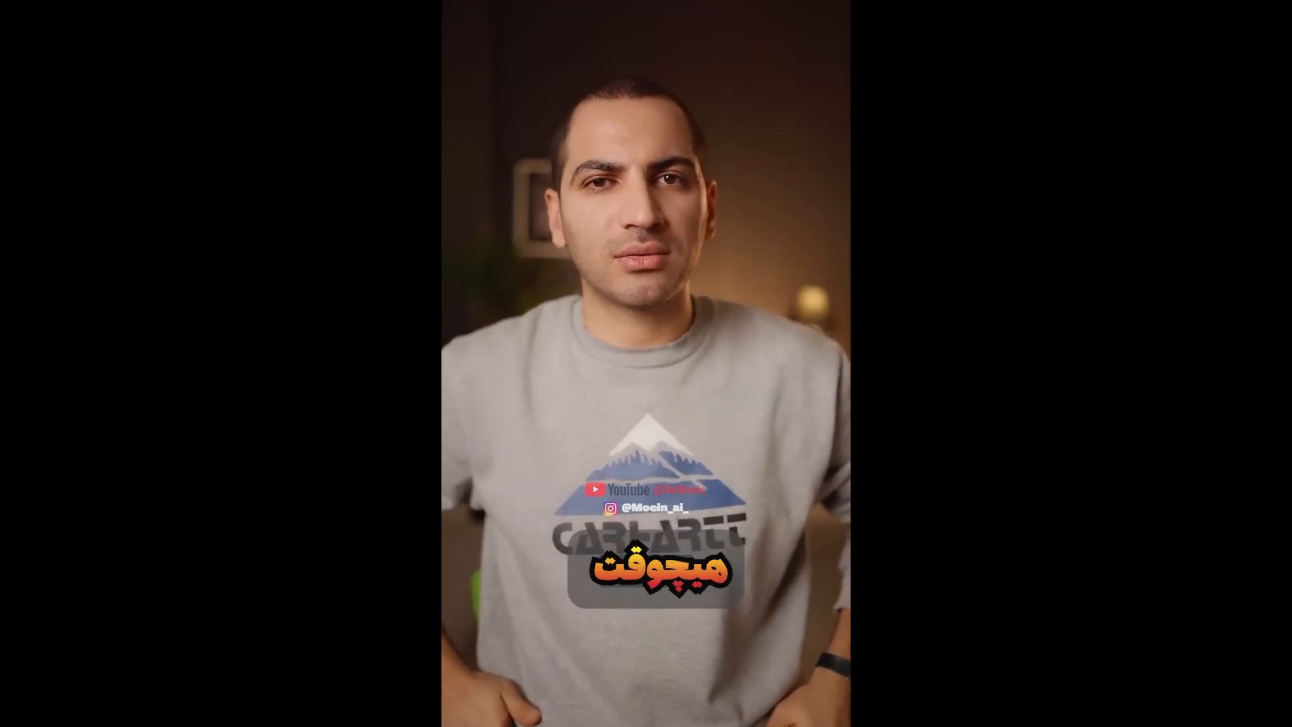
key(space)
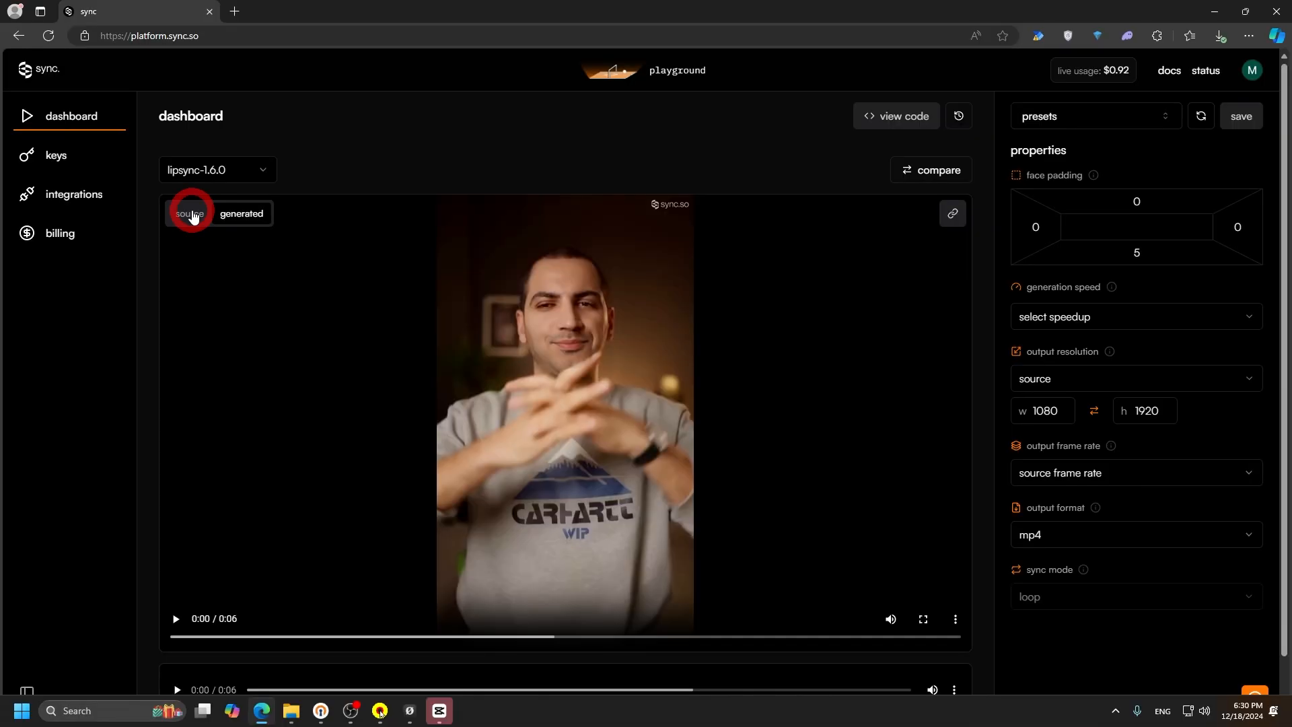
- In sync.so, show the source video and review the available lipsync models, keeping lipsync-1.6.0 selected
click(191, 214)
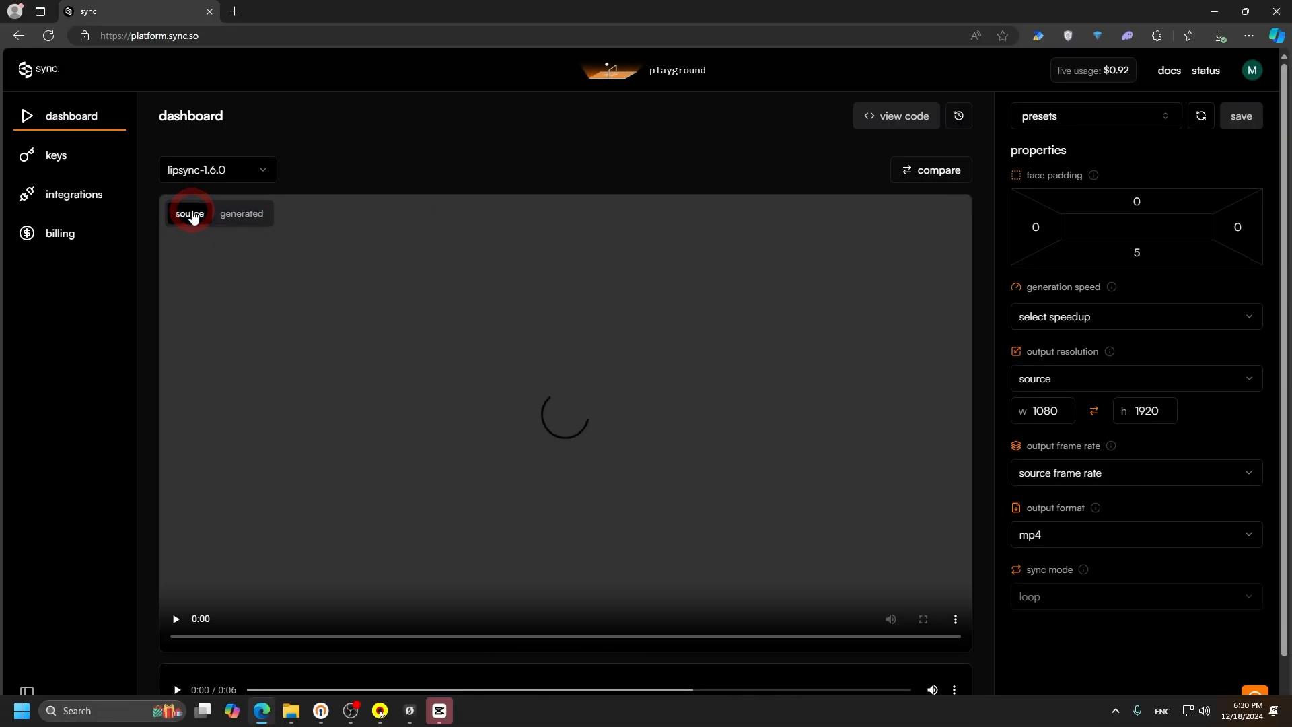
scroll(443, 124, down, 1)
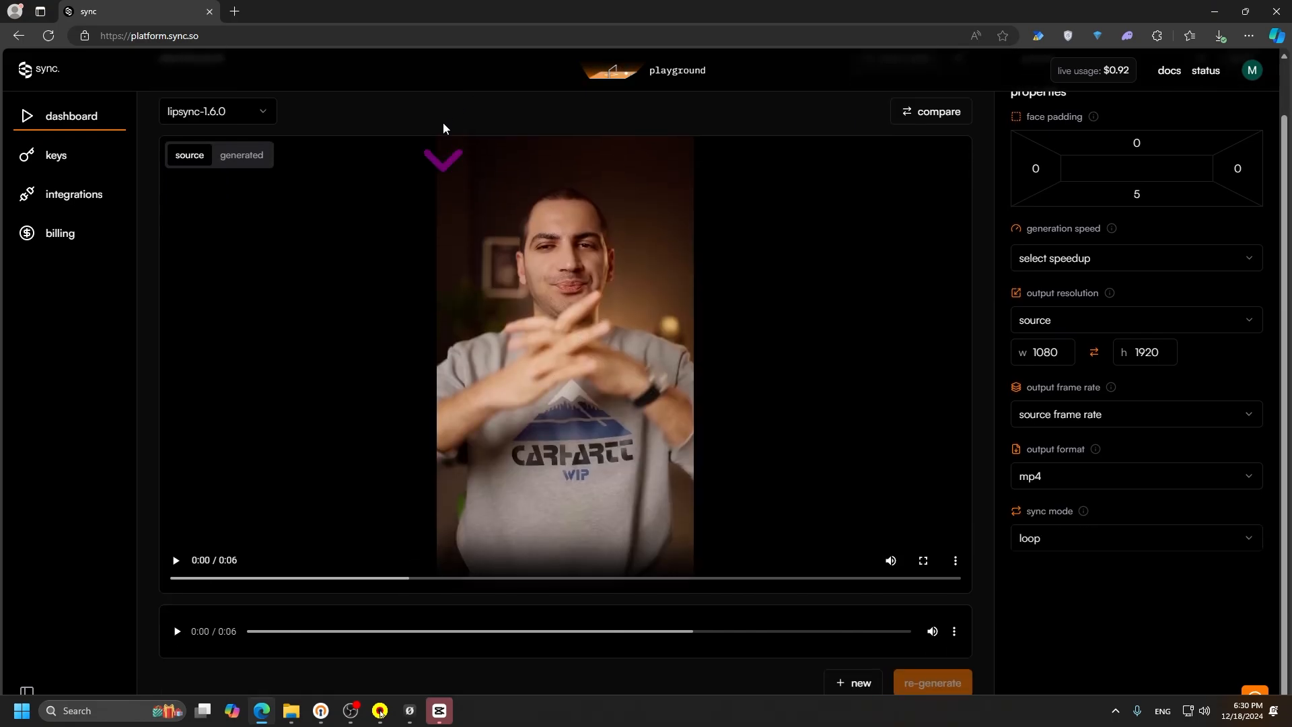
scroll(143, 378, down, 2)
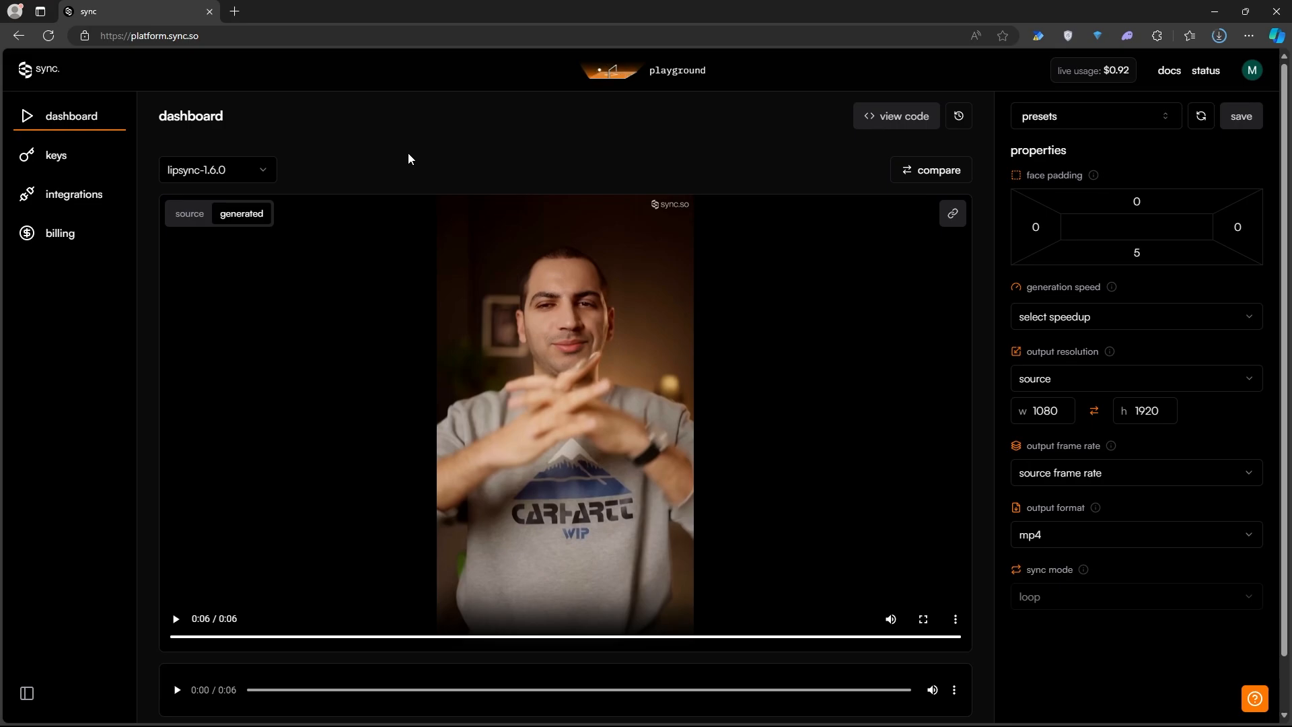
click(233, 168)
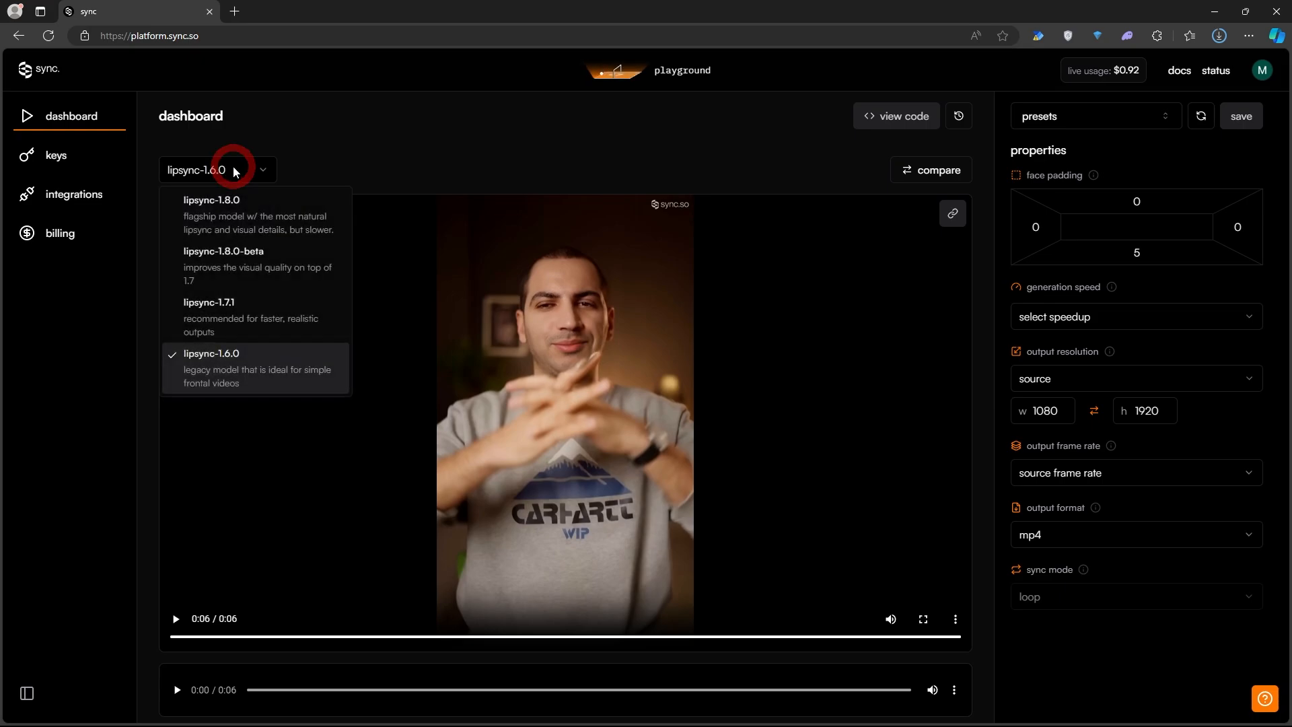
click(247, 364)
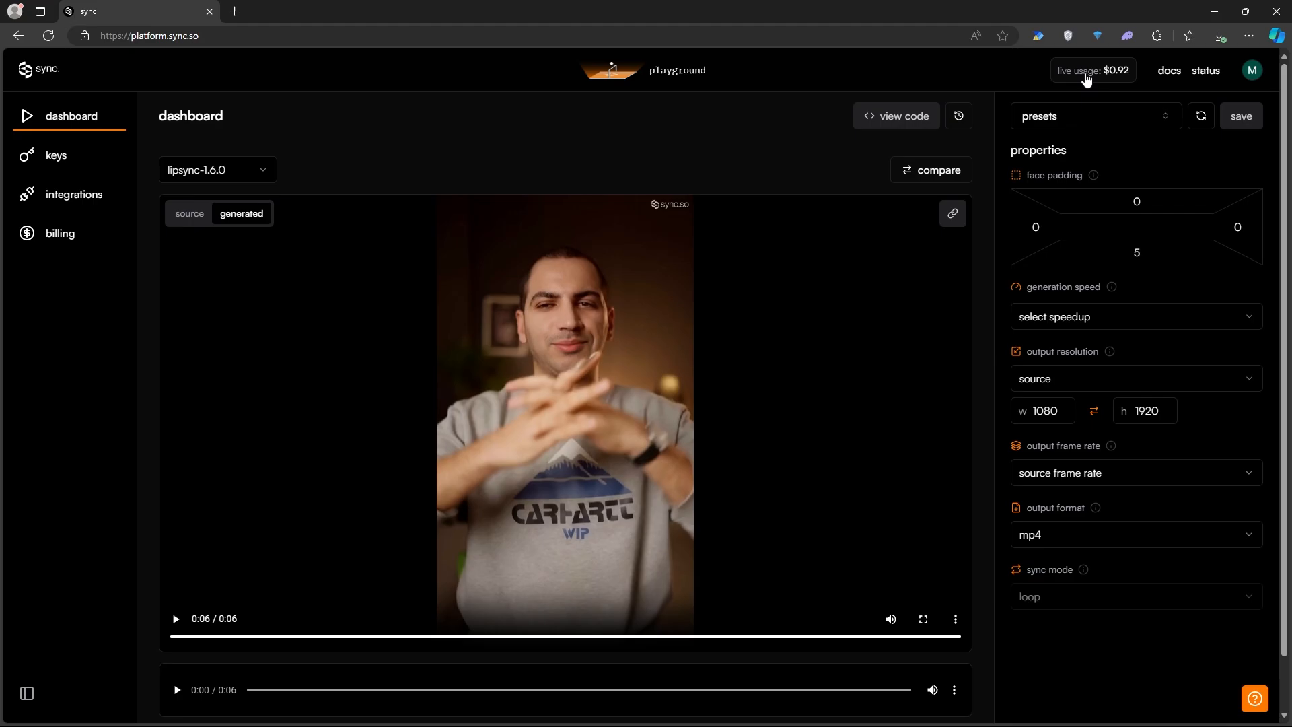
- Open the detailed billing usage to review the cost of each generated job, and return to the dashboard
click(1085, 77)
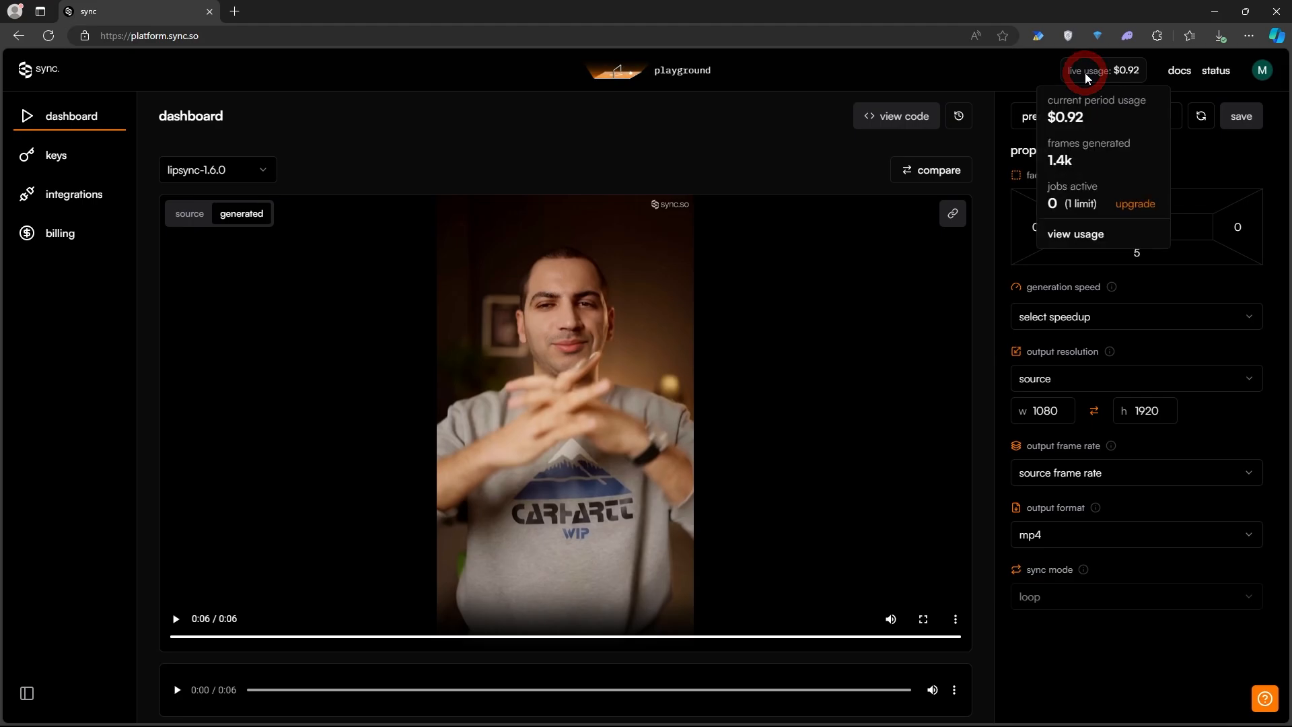
click(1071, 237)
click(391, 397)
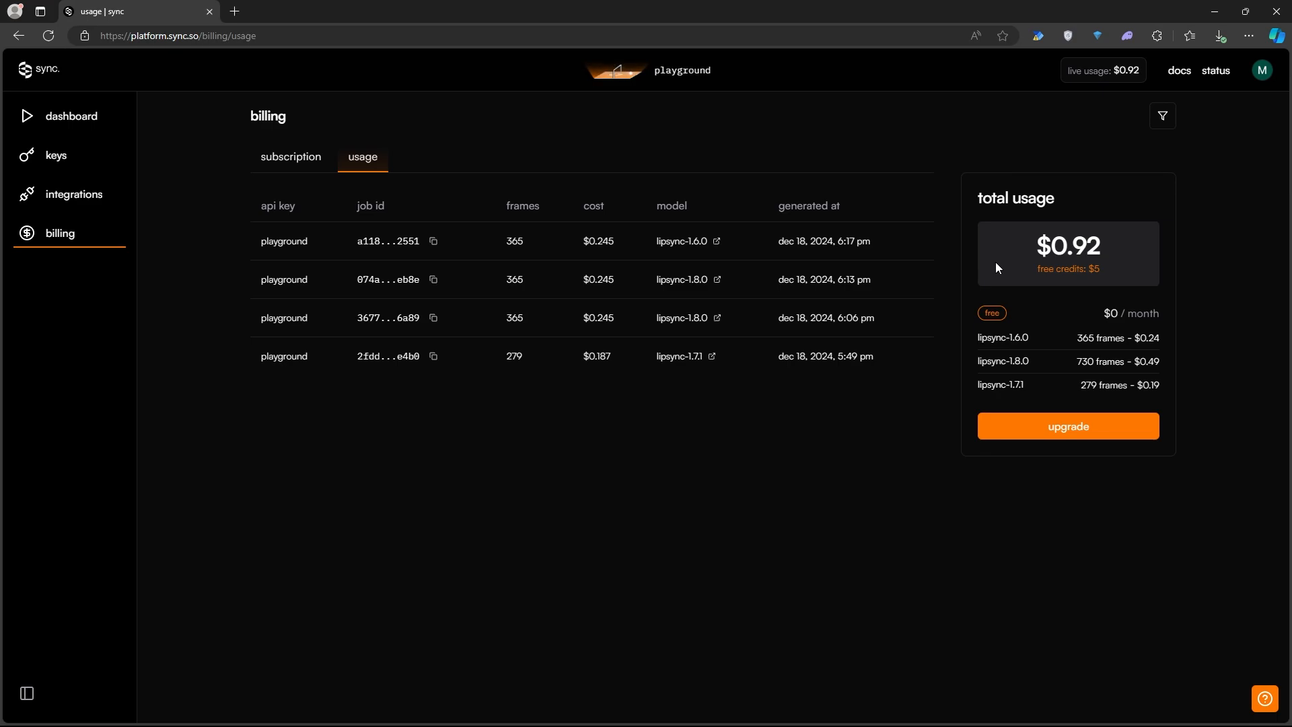
click(95, 120)
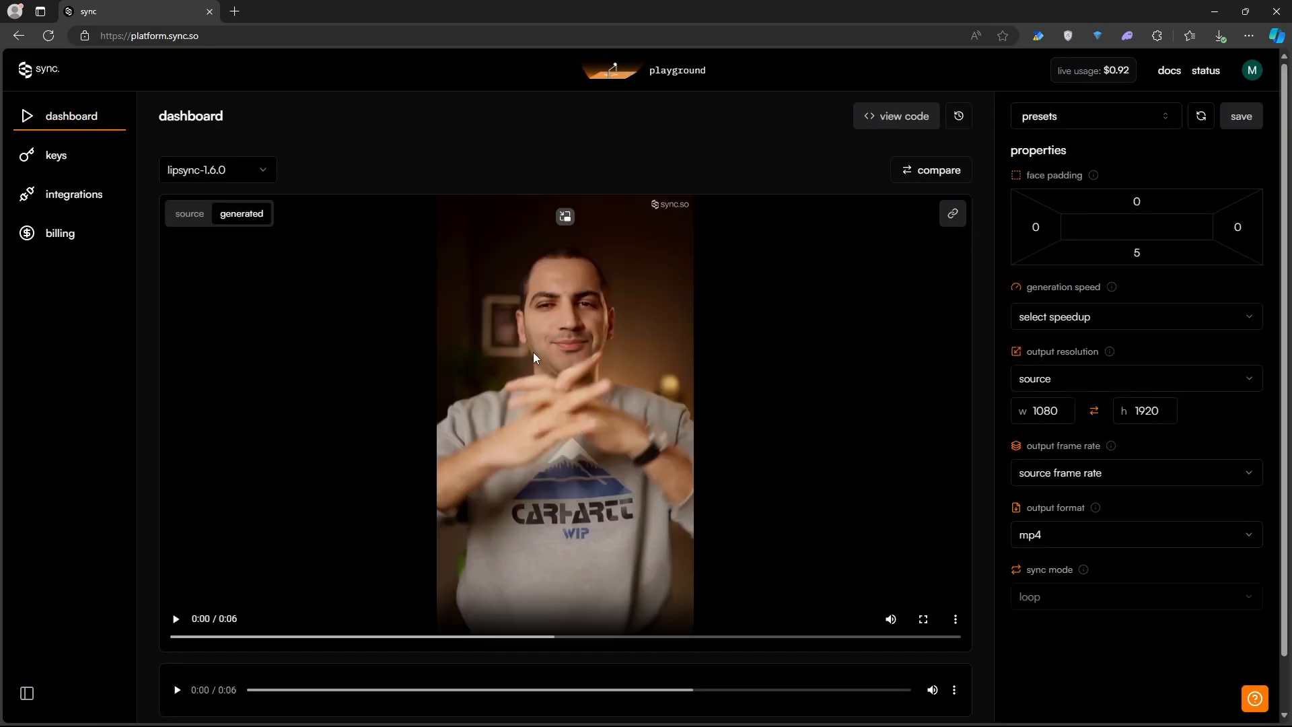